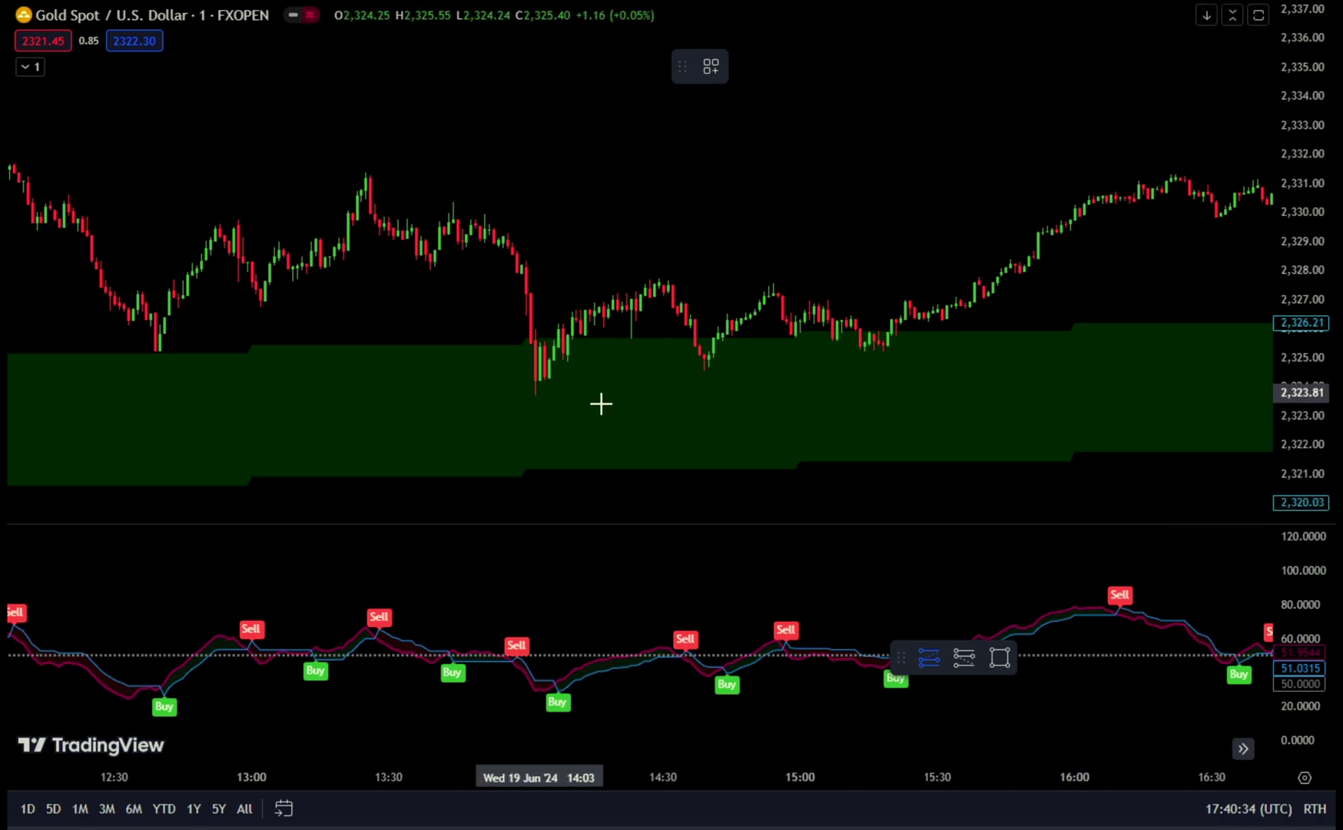
# Draw a long position at the 14:07 channel touch at 1.5 risk/reward, extended to about 15:54
pyautogui.click(551, 343)
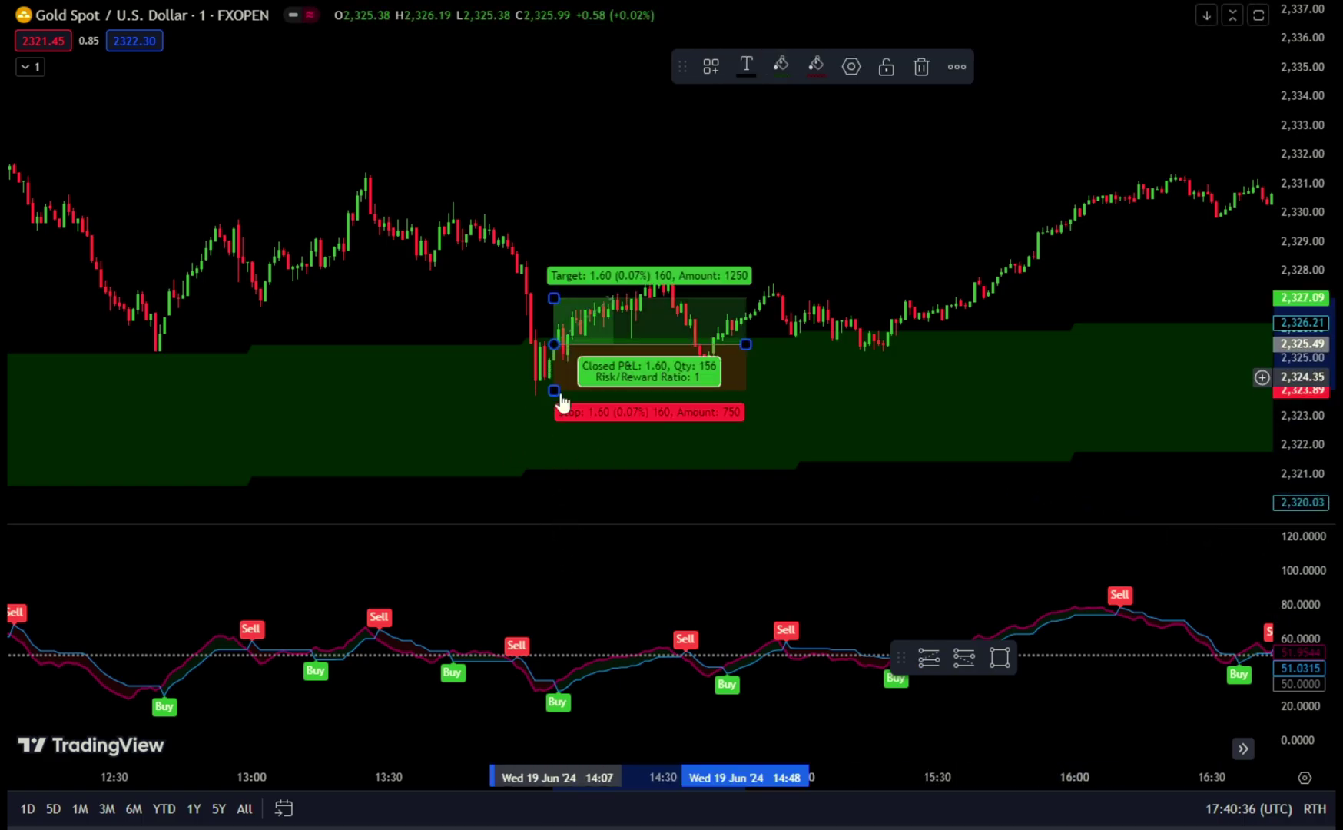
pyautogui.moveTo(554, 384); pyautogui.dragTo(554, 403)
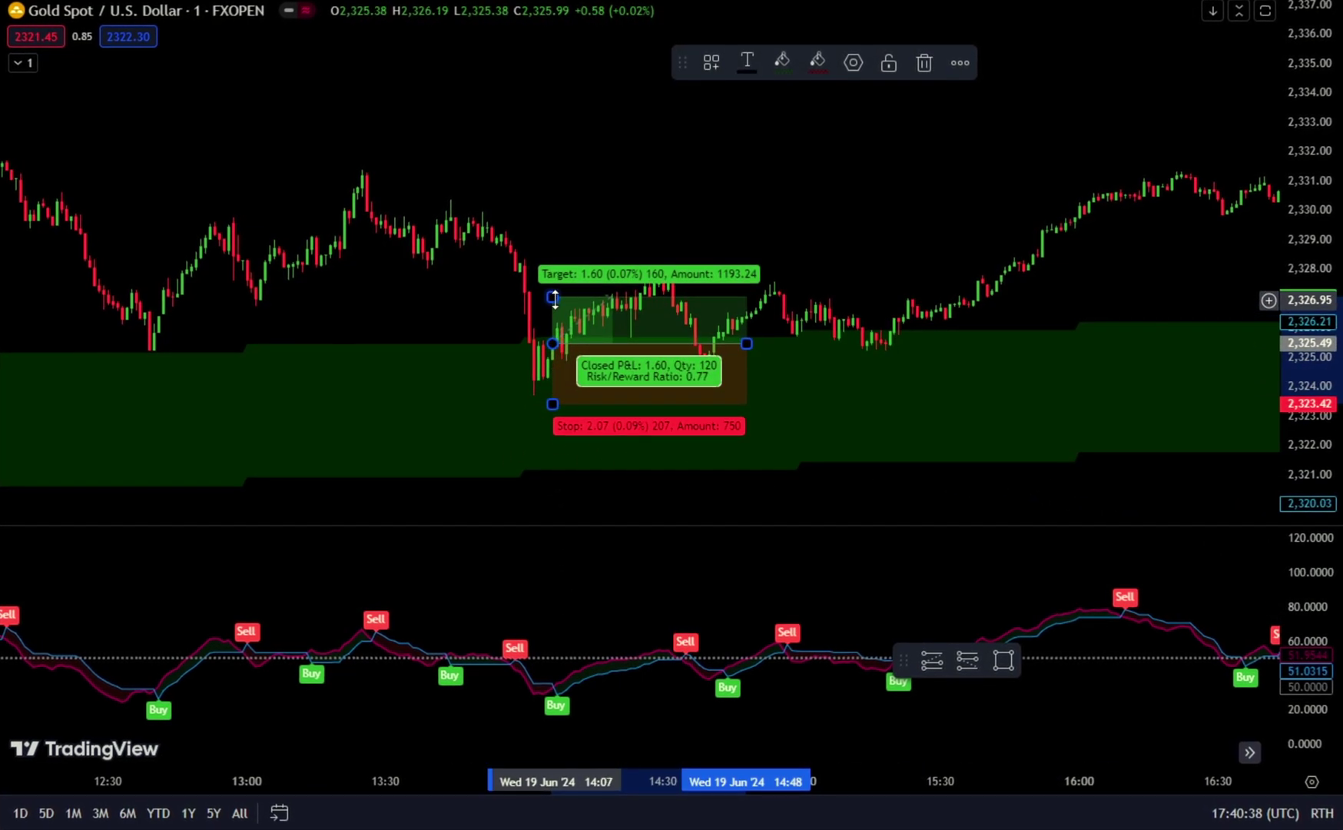
pyautogui.moveTo(553, 298); pyautogui.dragTo(557, 253)
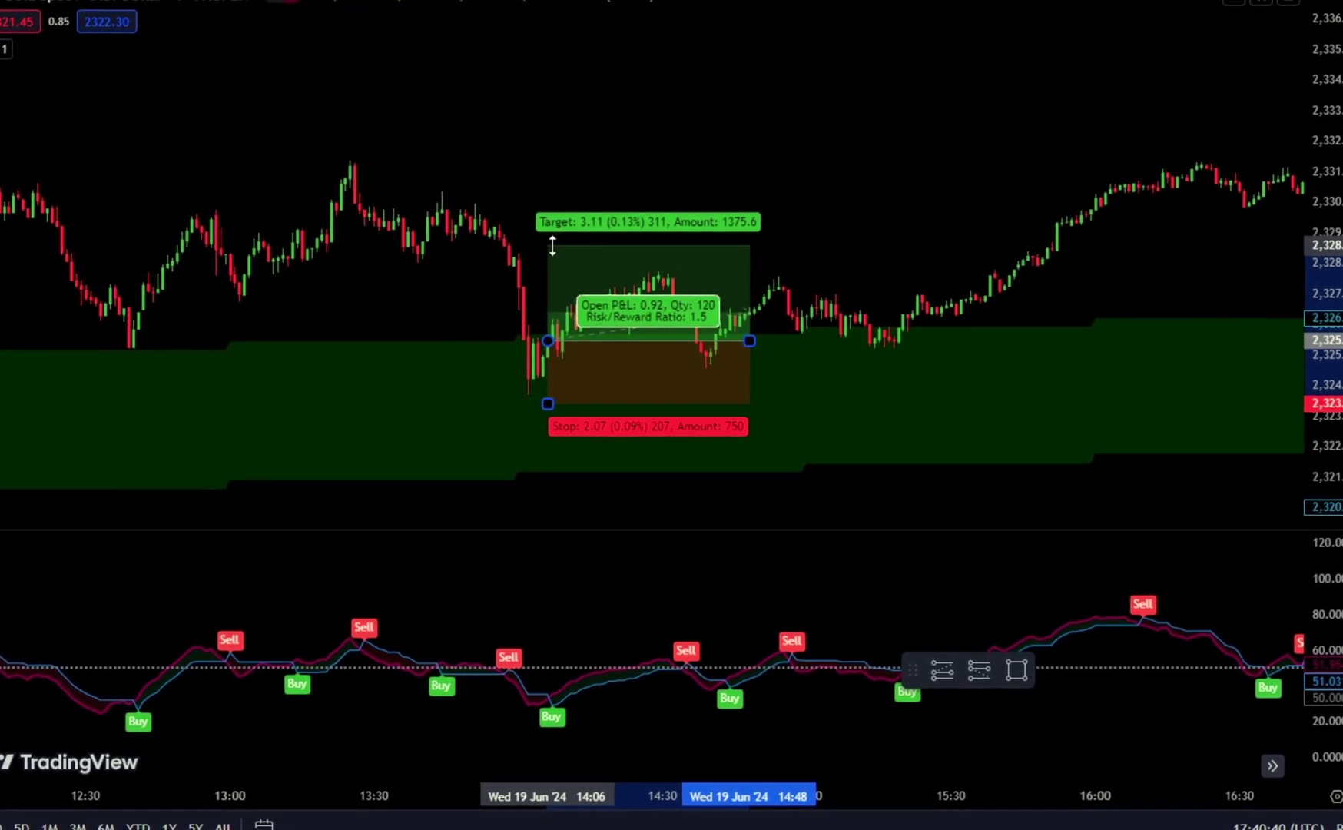
pyautogui.moveTo(748, 341); pyautogui.dragTo(989, 299)
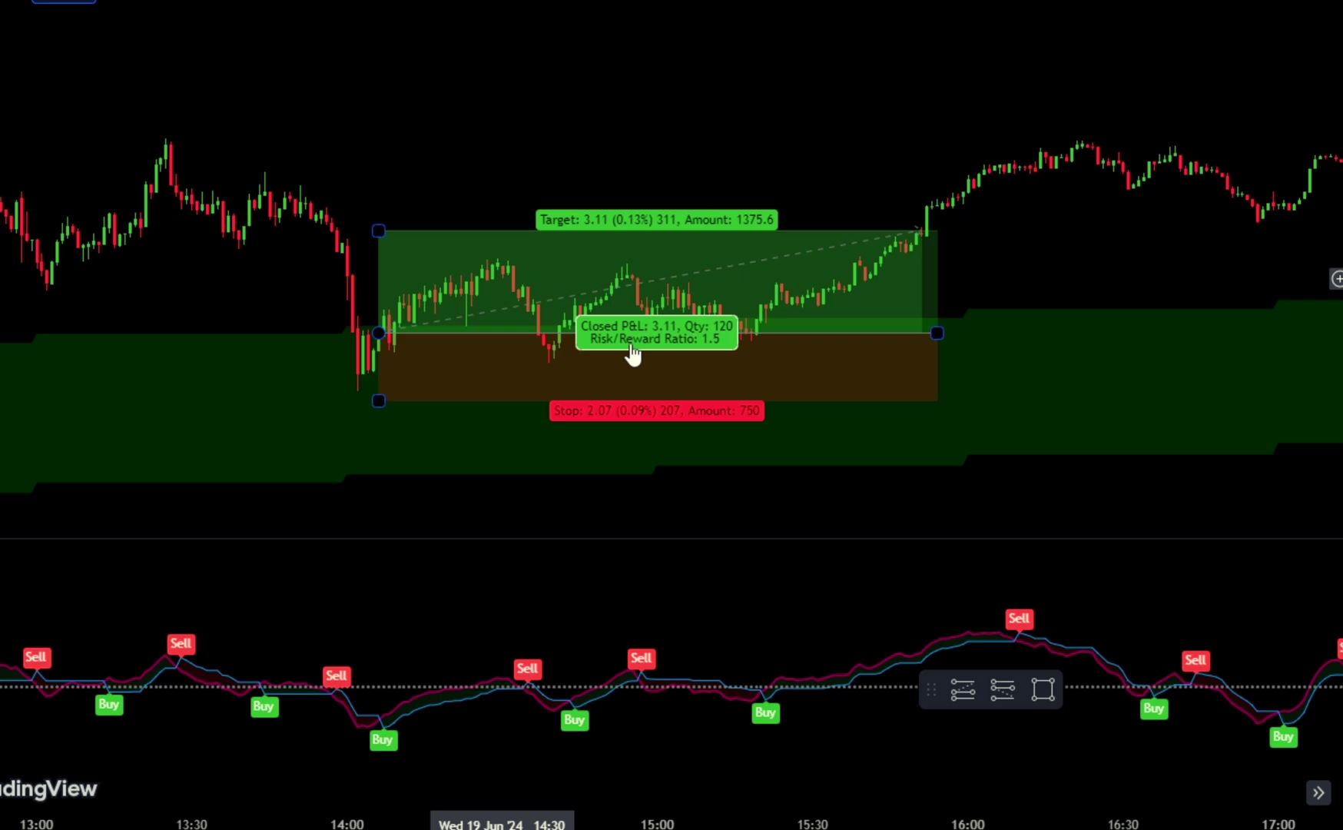
pyautogui.click(951, 127)
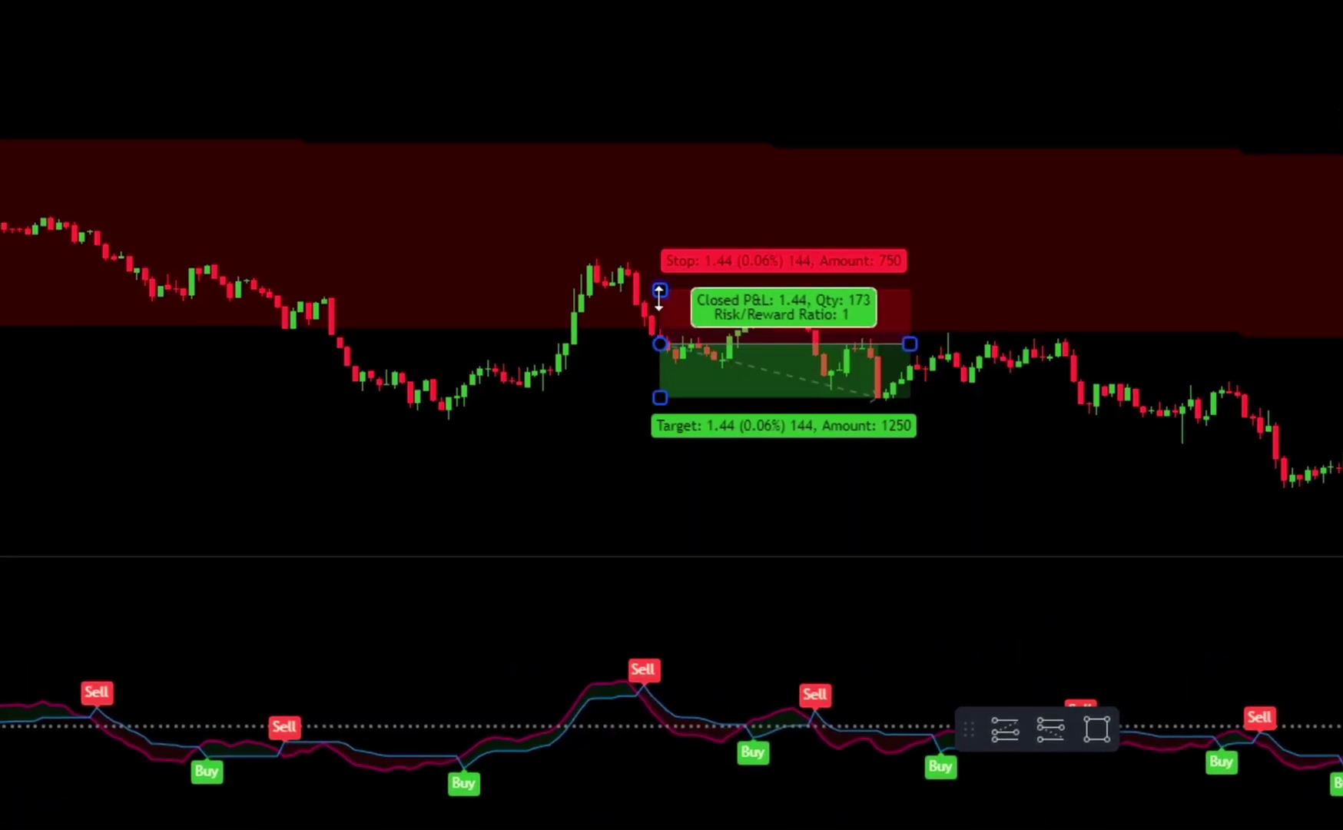
# Set the short position's stop to 2.54 and target to 3.81 (1.5 R:R), stretched to about 07:59
pyautogui.moveTo(659, 296); pyautogui.dragTo(621, 262)
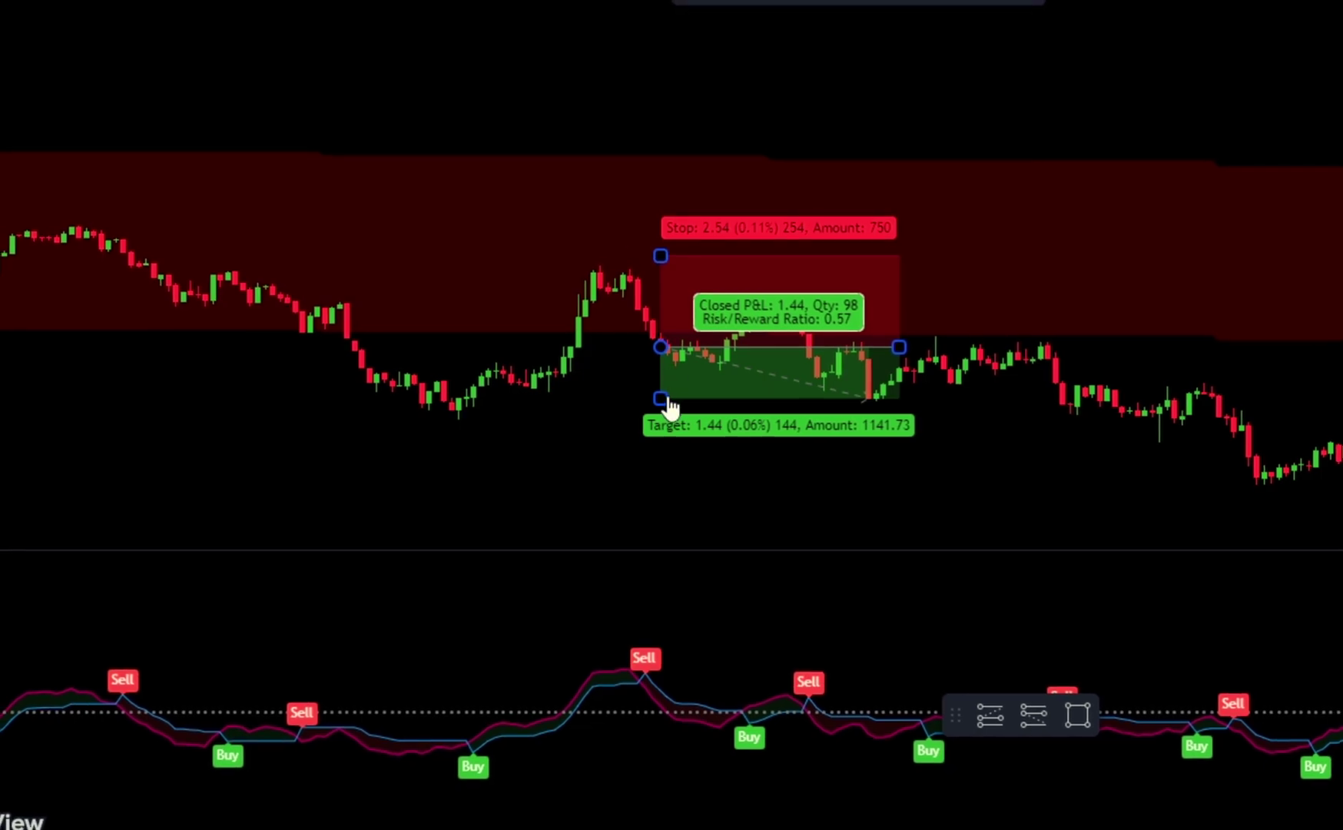
pyautogui.moveTo(661, 398); pyautogui.dragTo(666, 481)
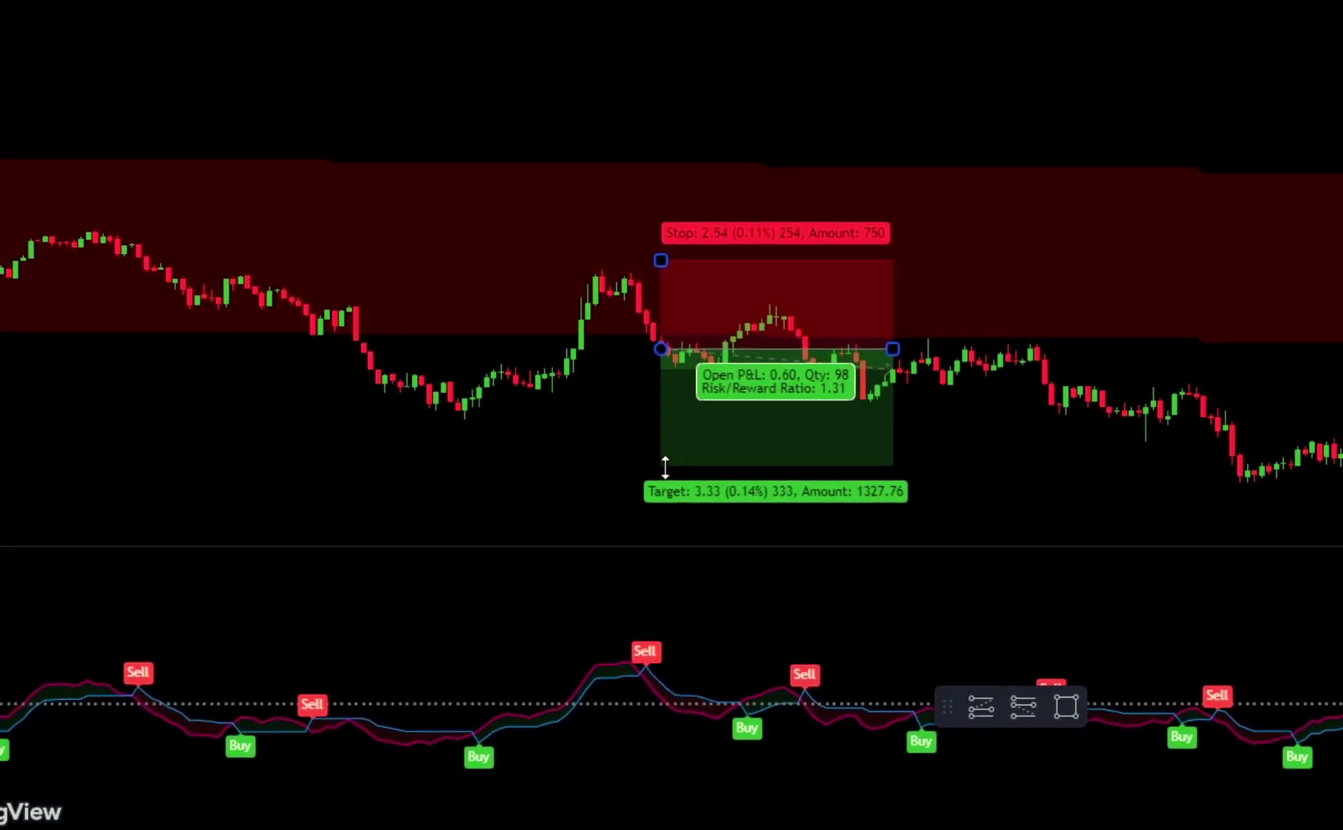
pyautogui.moveTo(869, 489); pyautogui.dragTo(639, 392)
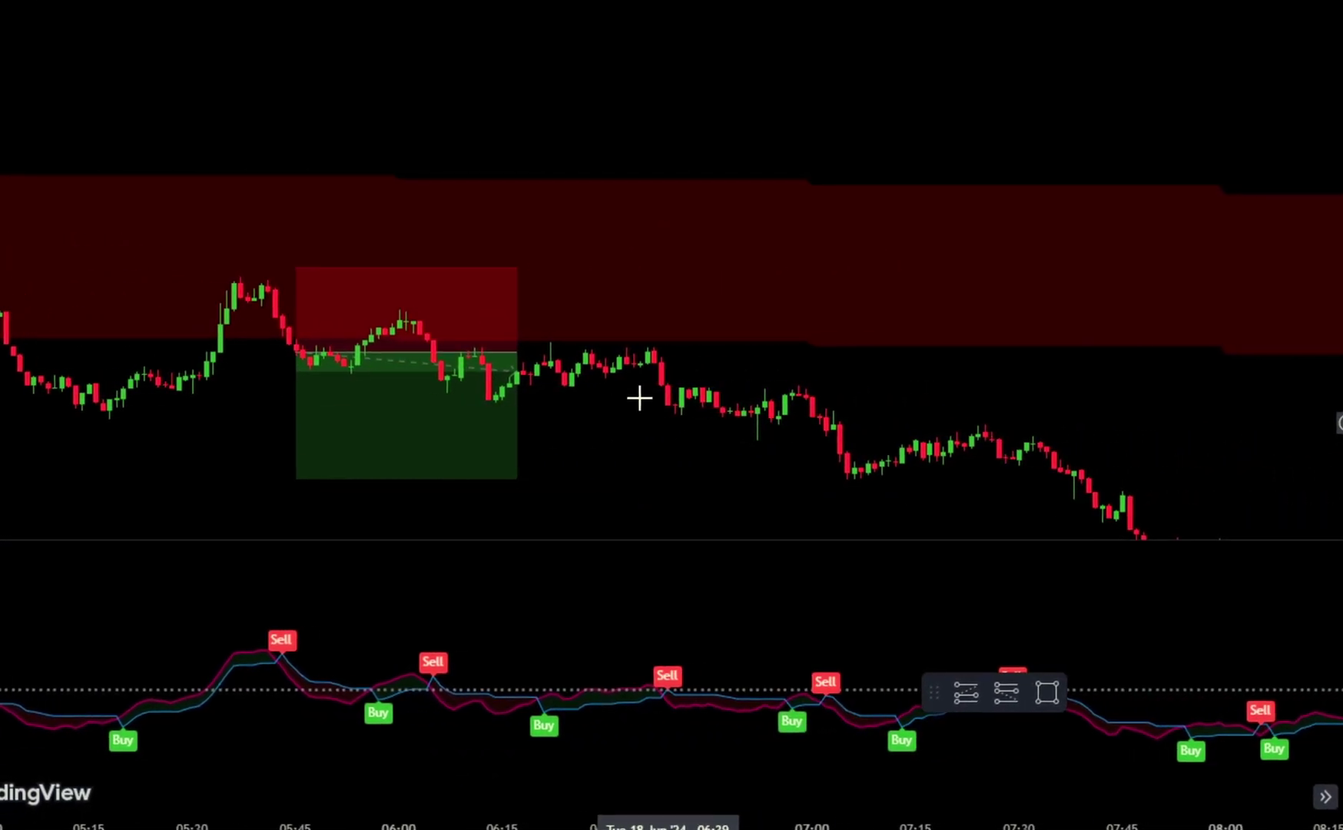
pyautogui.moveTo(525, 357); pyautogui.dragTo(1157, 387)
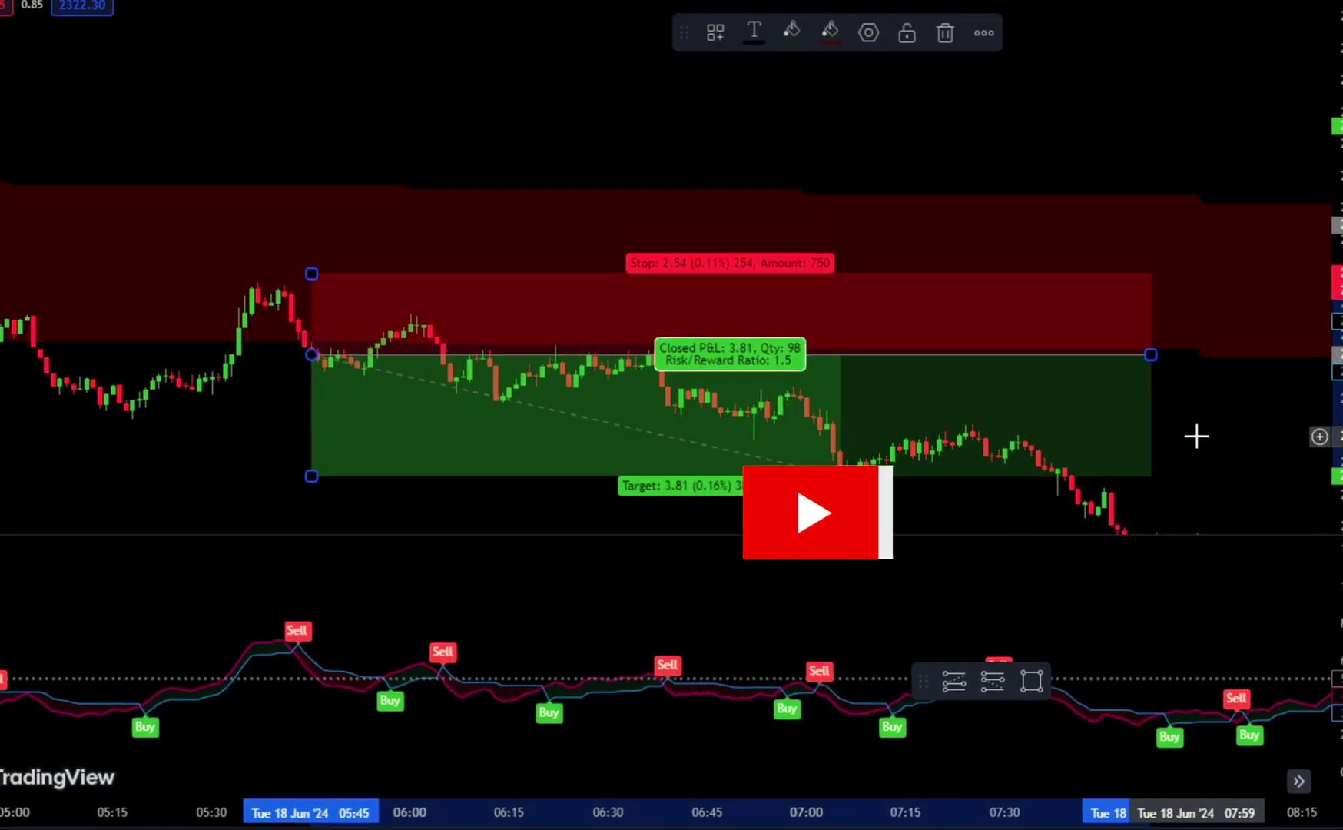
pyautogui.scroll(-3, 1196, 438)
pyautogui.moveTo(1229, 474); pyautogui.dragTo(939, 411)
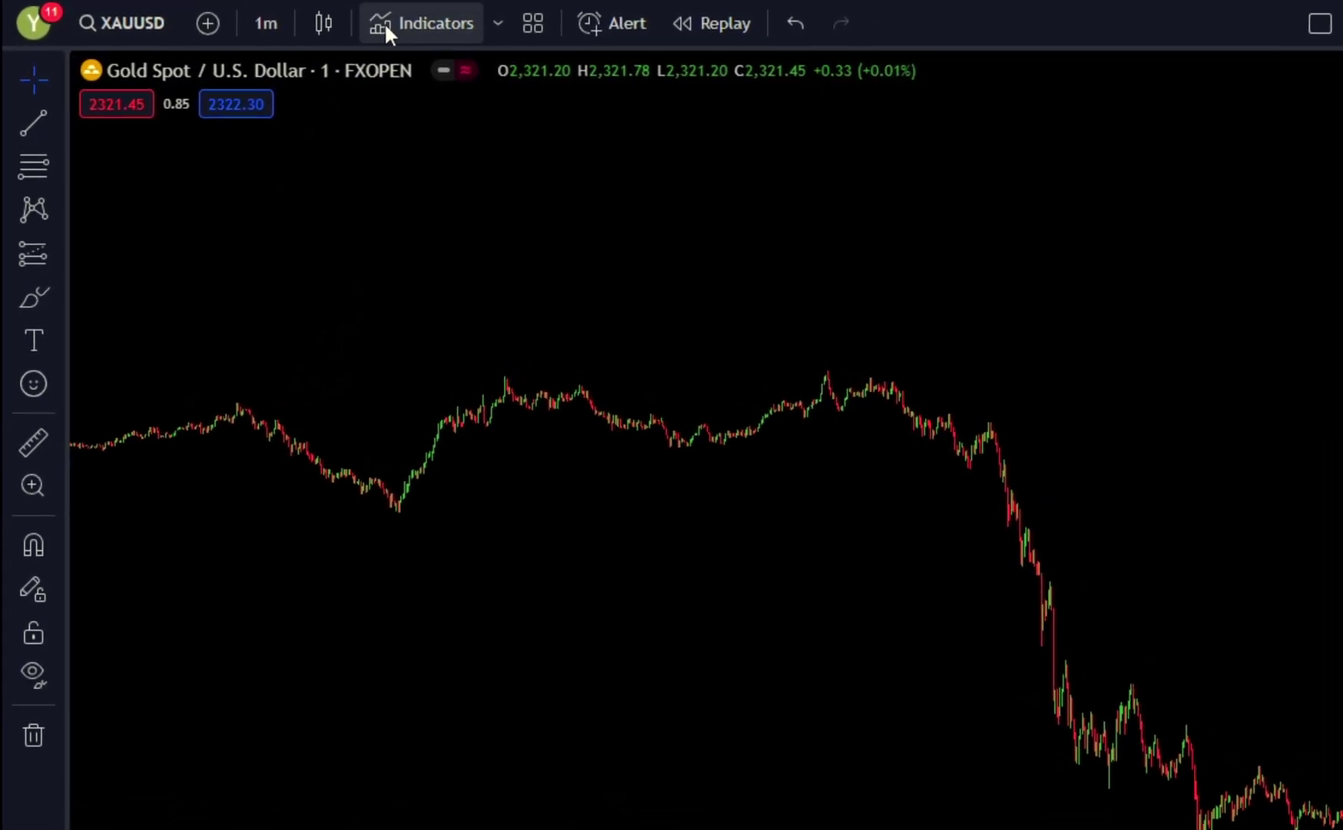
# Search 'ppsi' and add PpSignal Super Smoother Haiken Ashi Trend Folow to the chart
pyautogui.click(388, 23)
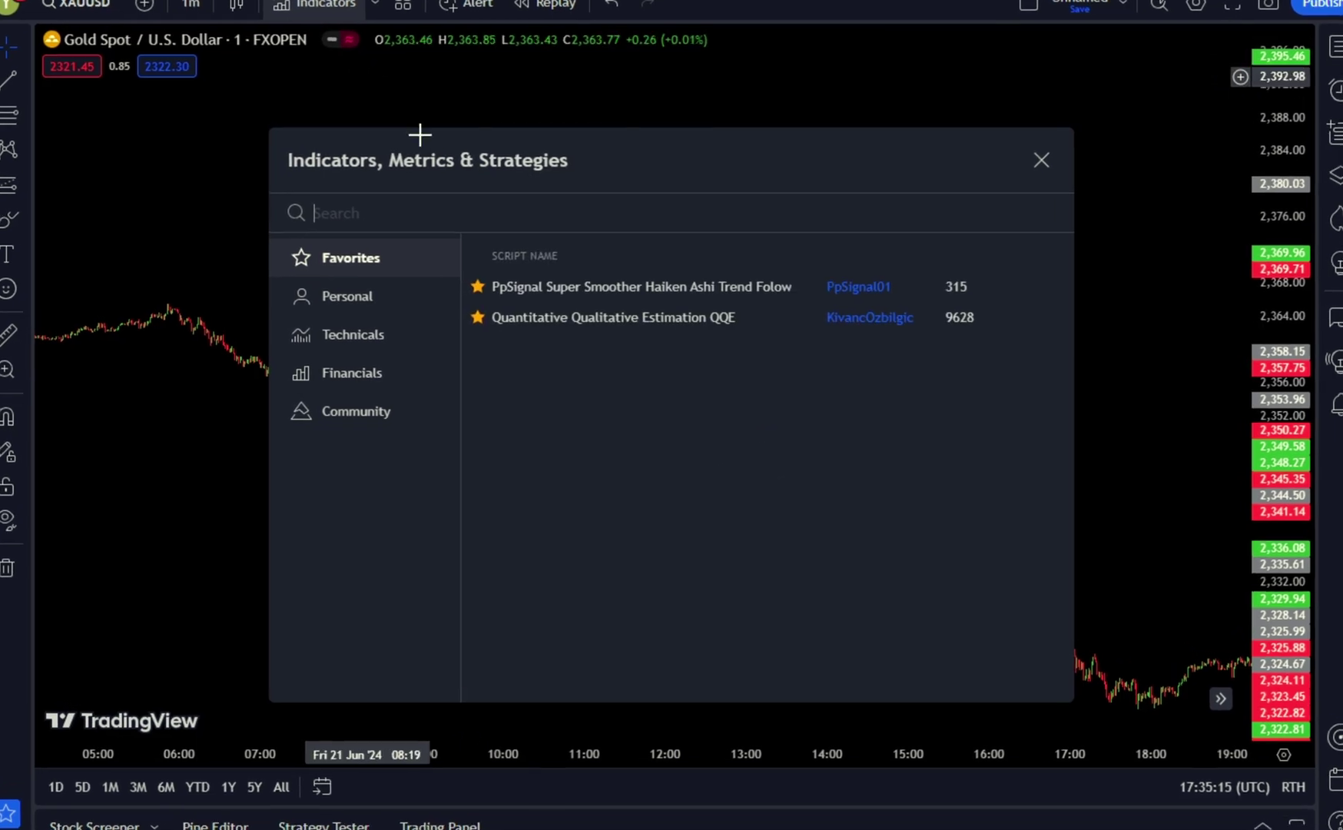
pyautogui.write('pps')
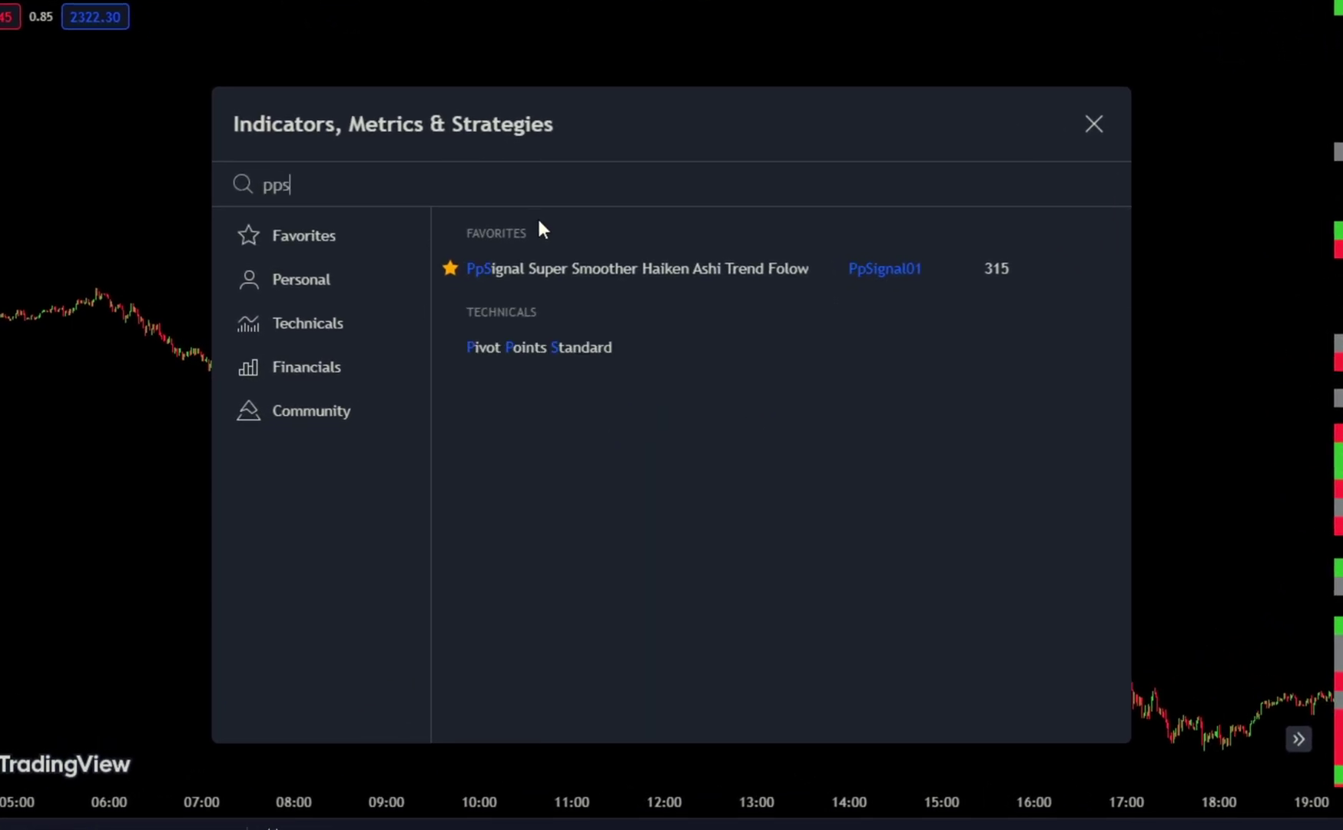
pyautogui.write('i')
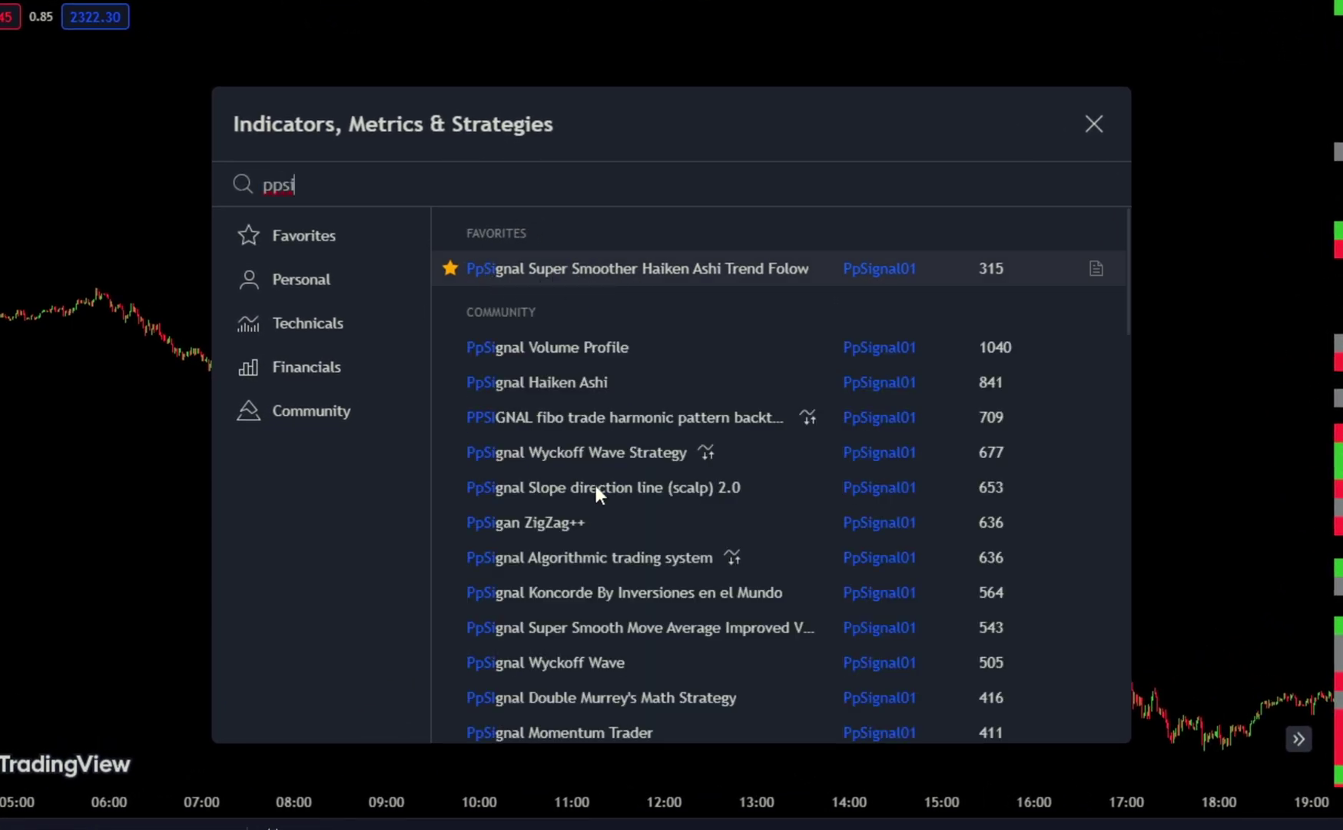
pyautogui.click(540, 266)
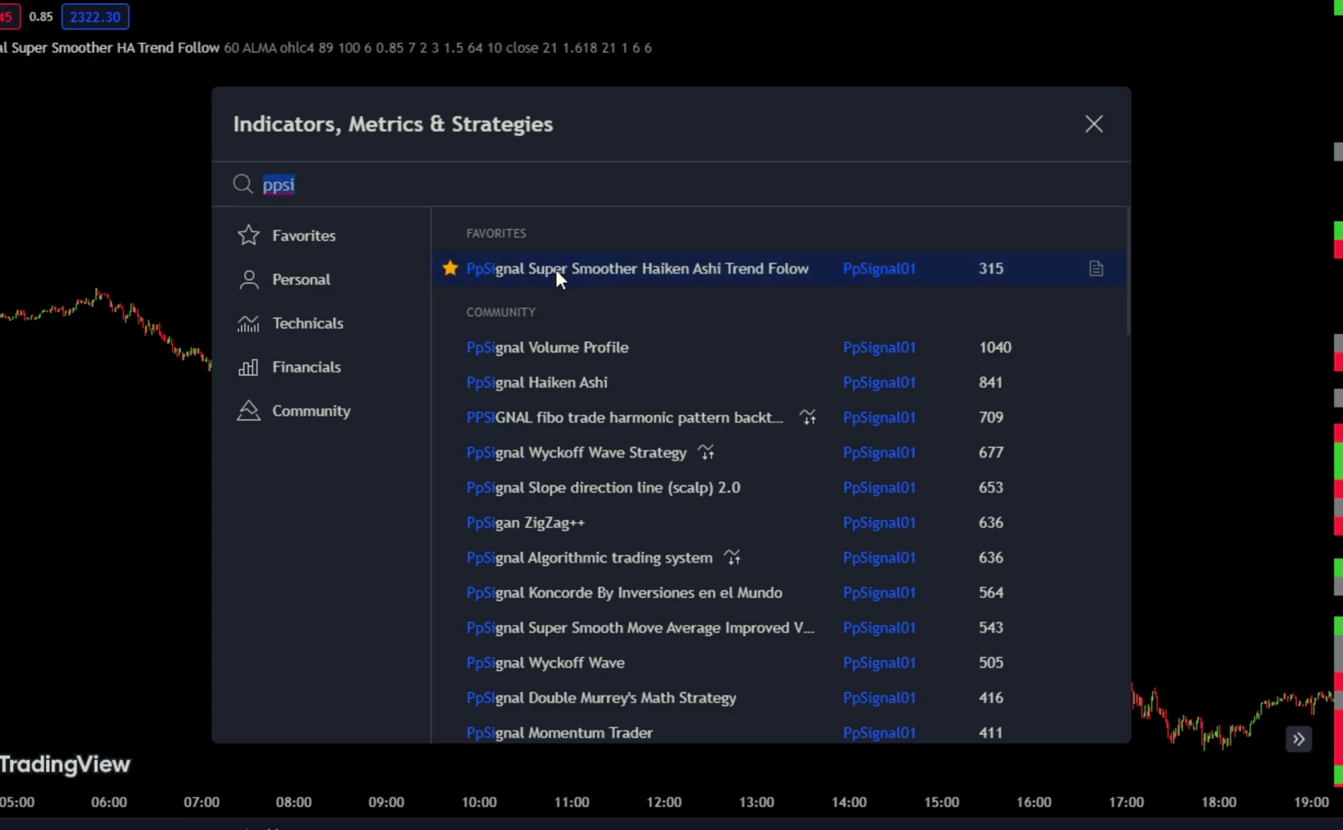
pyautogui.click(1093, 124)
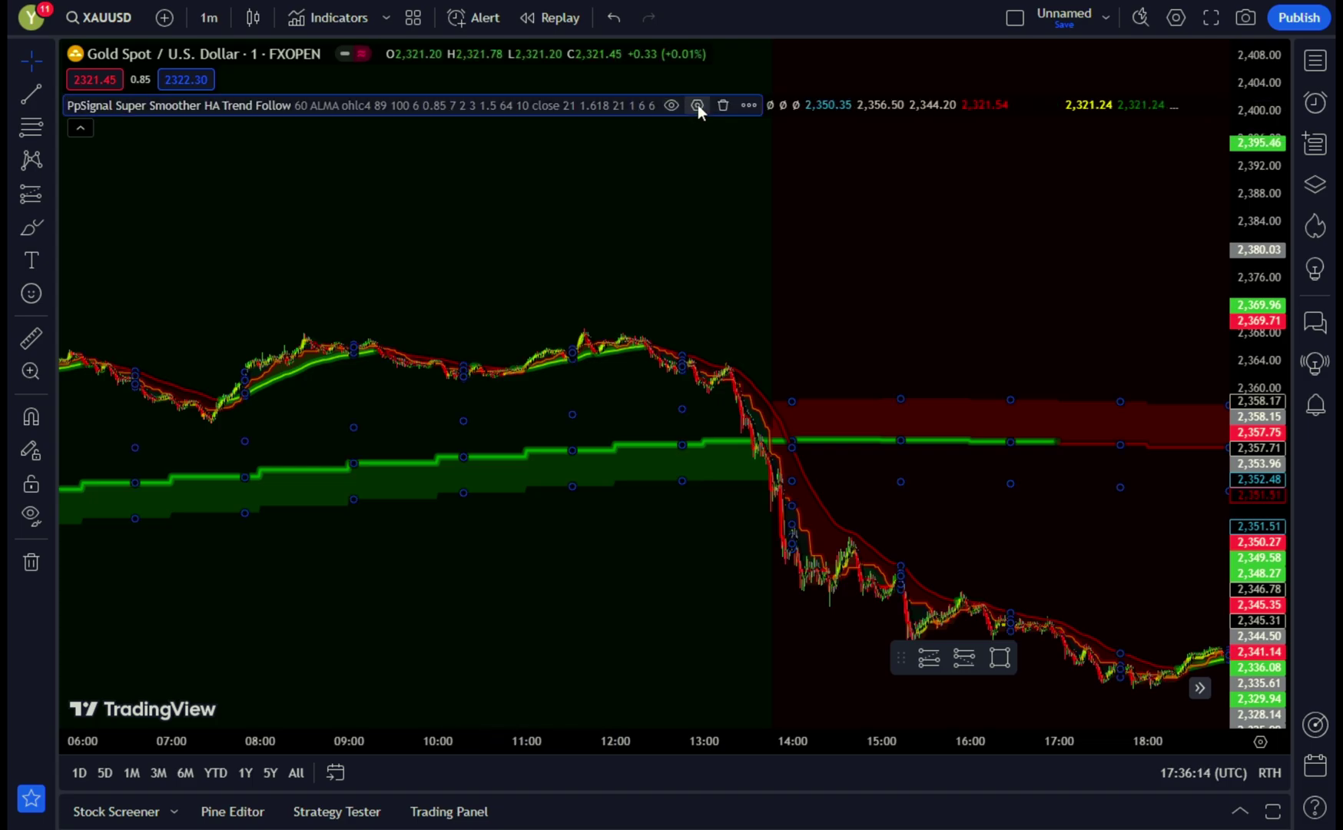
# In the PpSignal Style settings, hide the Basis Line, its shadows, the central channel plots and EMA
pyautogui.click(698, 106)
pyautogui.click(507, 90)
pyautogui.click(550, 106)
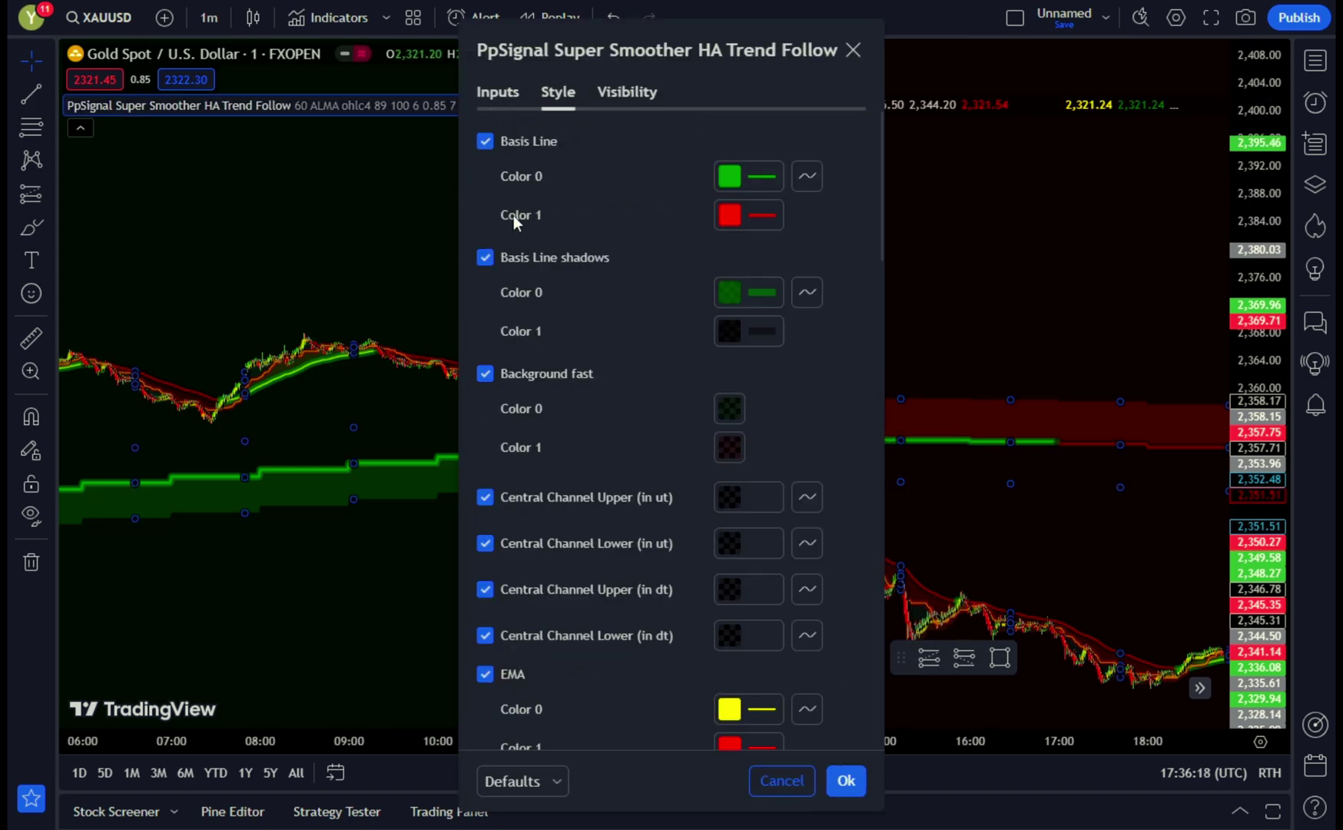
pyautogui.click(496, 139)
pyautogui.click(543, 255)
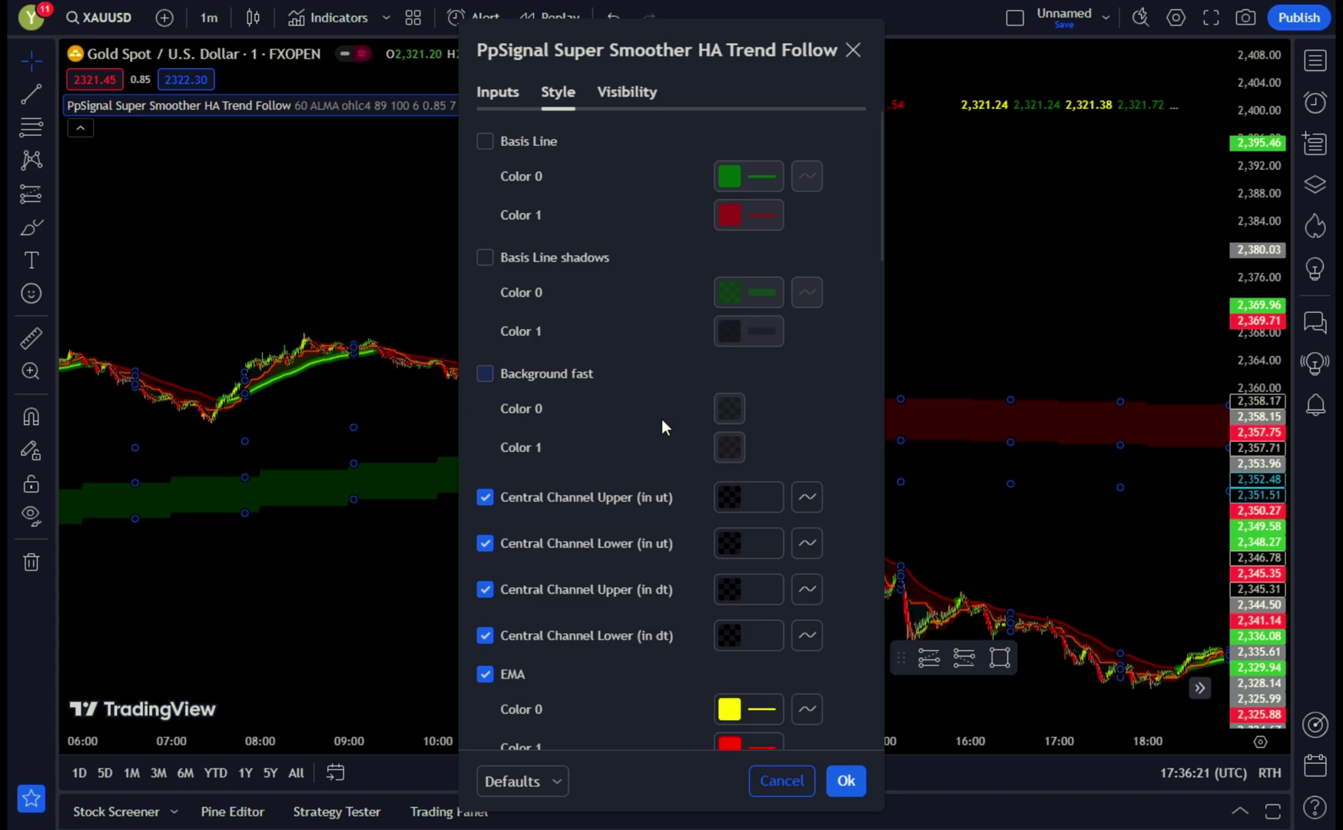
pyautogui.click(638, 497)
pyautogui.click(641, 544)
pyautogui.click(649, 590)
pyautogui.click(538, 636)
pyautogui.click(515, 671)
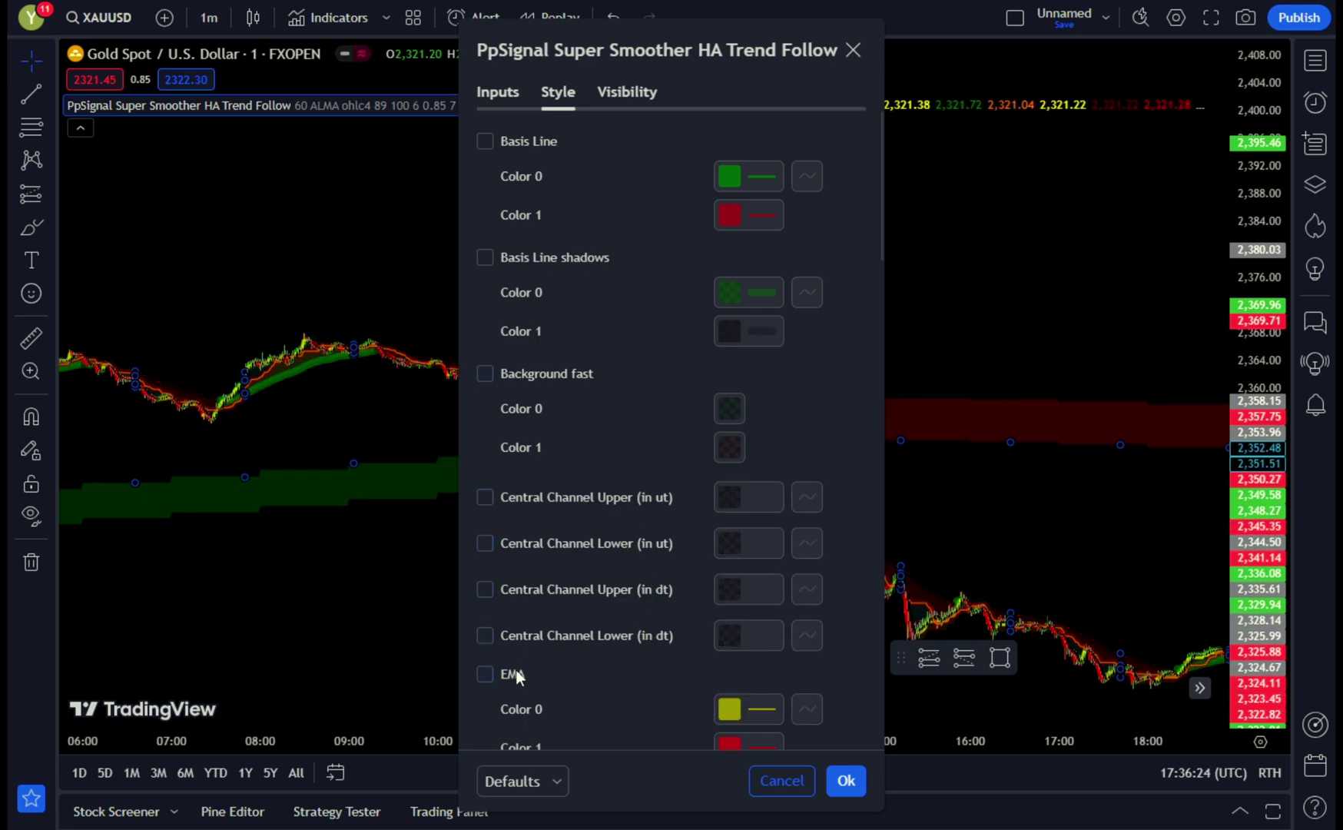
# Hide the EMA Shadows and Tigger plots and turn off the indicator's bar colouring
pyautogui.scroll(-6, 573, 519)
pyautogui.click(487, 410)
pyautogui.click(482, 602)
pyautogui.scroll(-5, 497, 470)
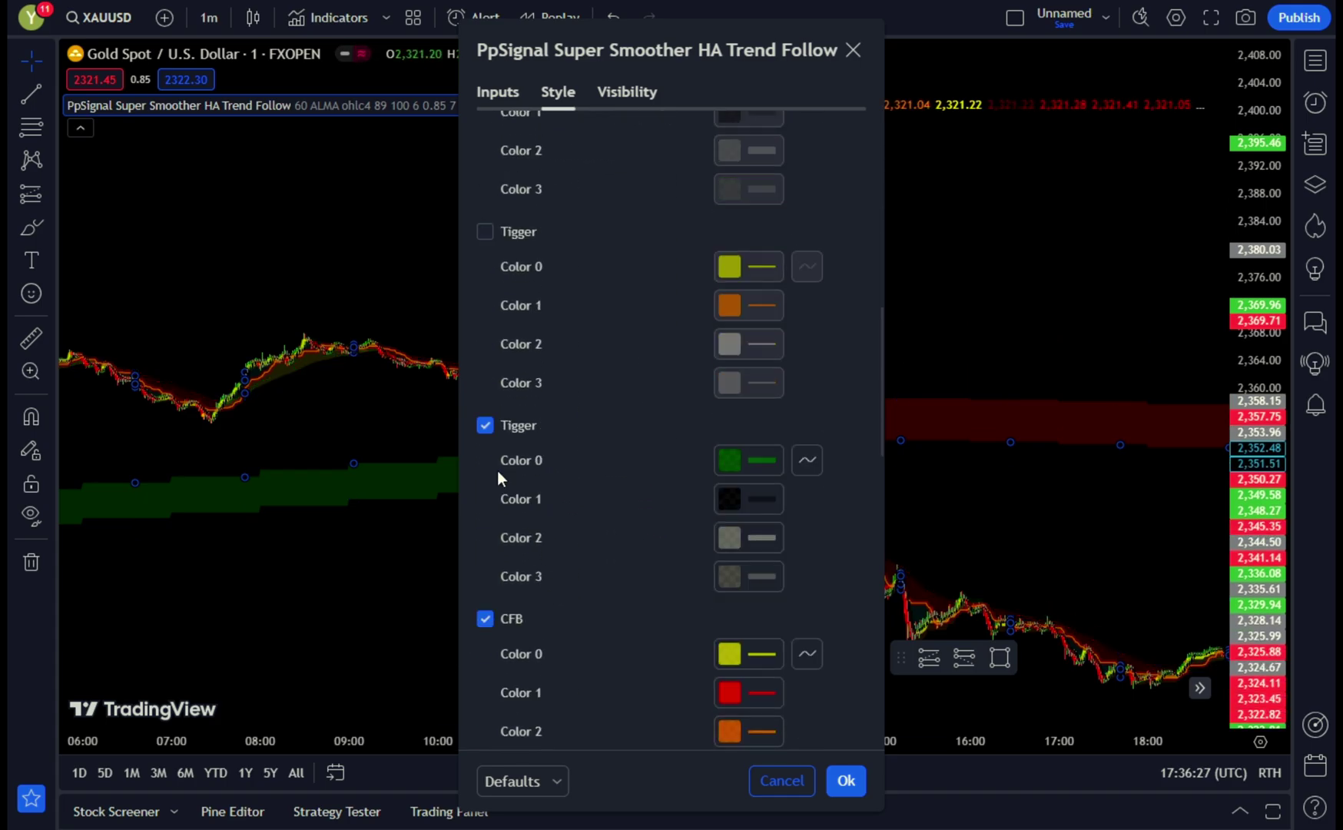
pyautogui.scroll(-5, 553, 530)
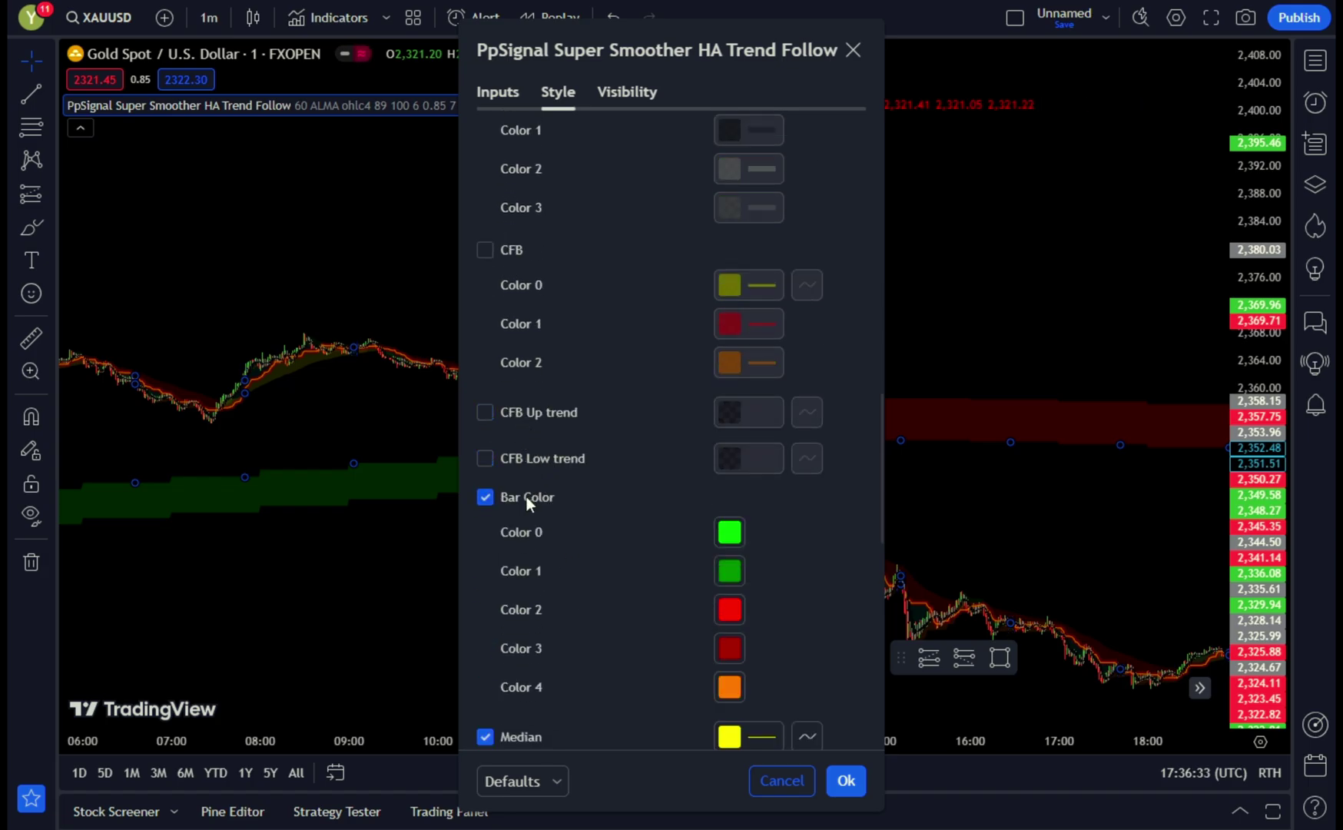
pyautogui.click(527, 497)
pyautogui.scroll(-4, 527, 497)
# Hide the Median line, Heikin smoothing and CFB Up/Low trend fills, then apply the changes
pyautogui.click(520, 464)
pyautogui.click(541, 545)
pyautogui.scroll(-5, 541, 545)
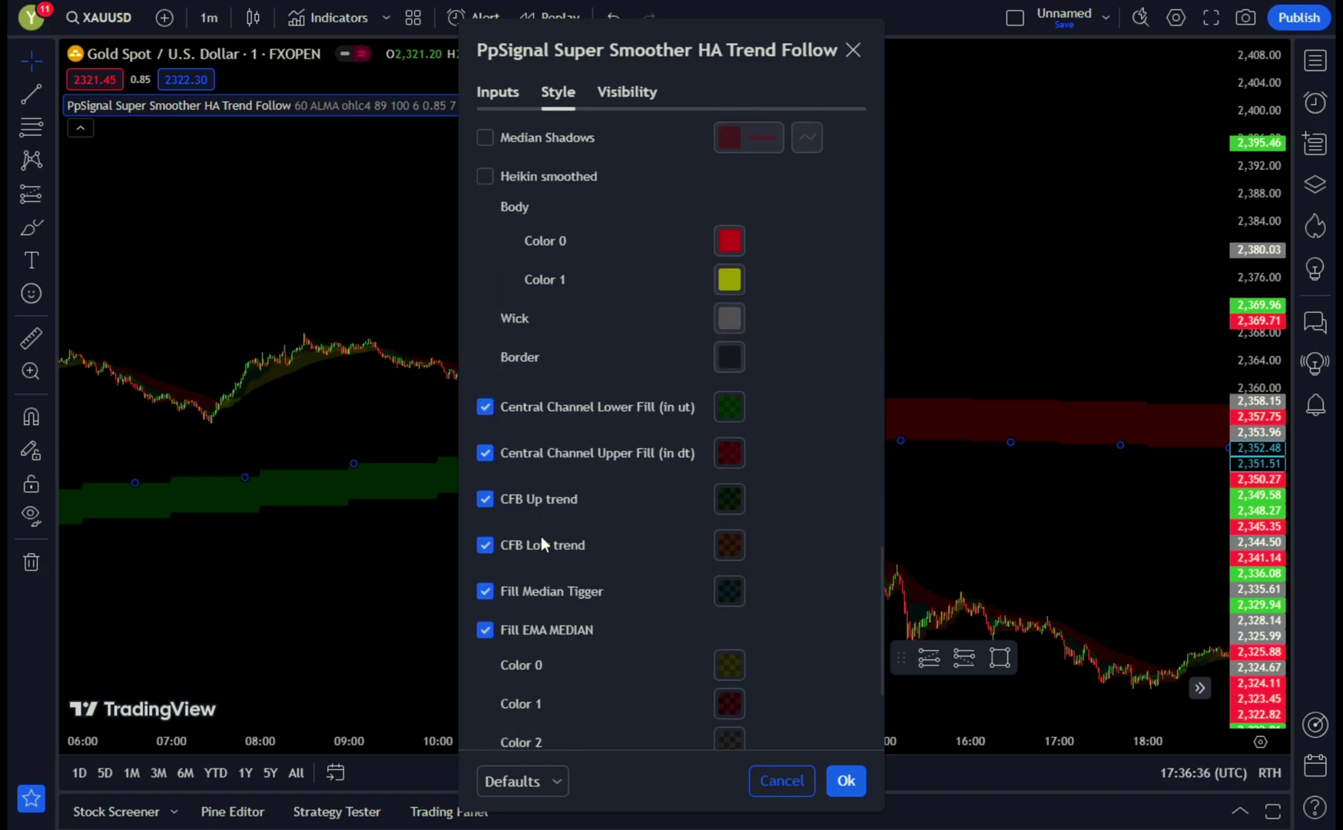
pyautogui.click(519, 499)
pyautogui.click(532, 546)
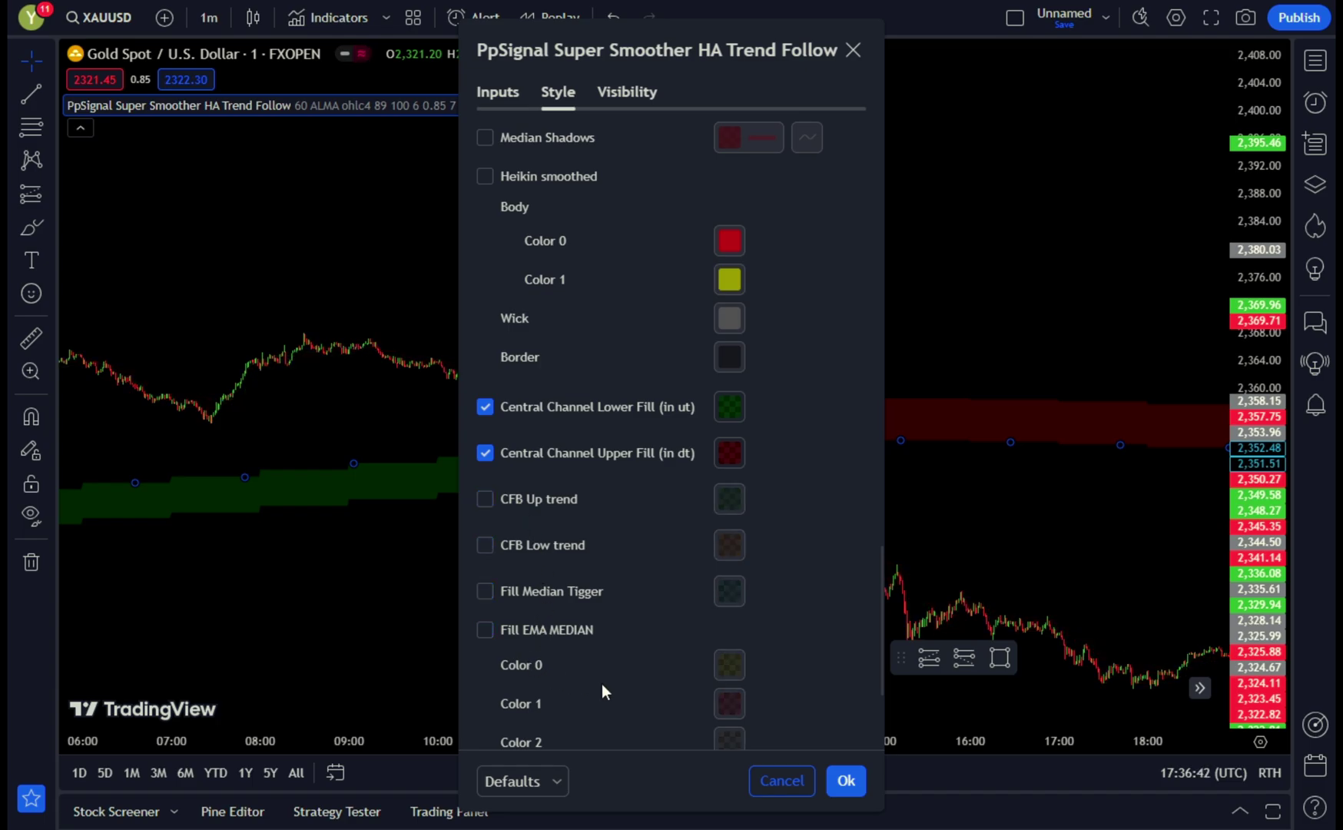
pyautogui.scroll(-3, 601, 683)
pyautogui.click(846, 781)
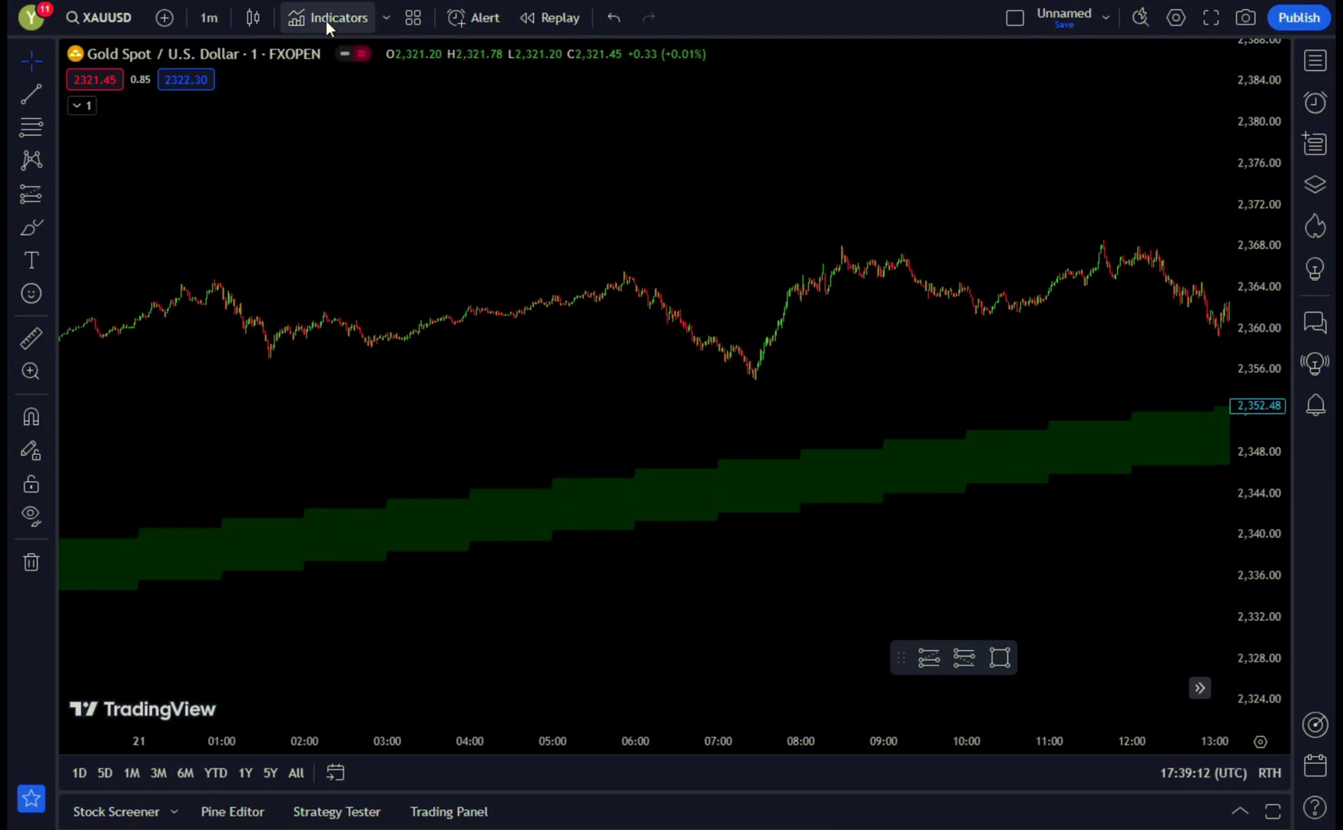
# Search 'qua' and add Quantitative Qualitative Estimation QQE to the chart
pyautogui.click(325, 21)
pyautogui.write('q')
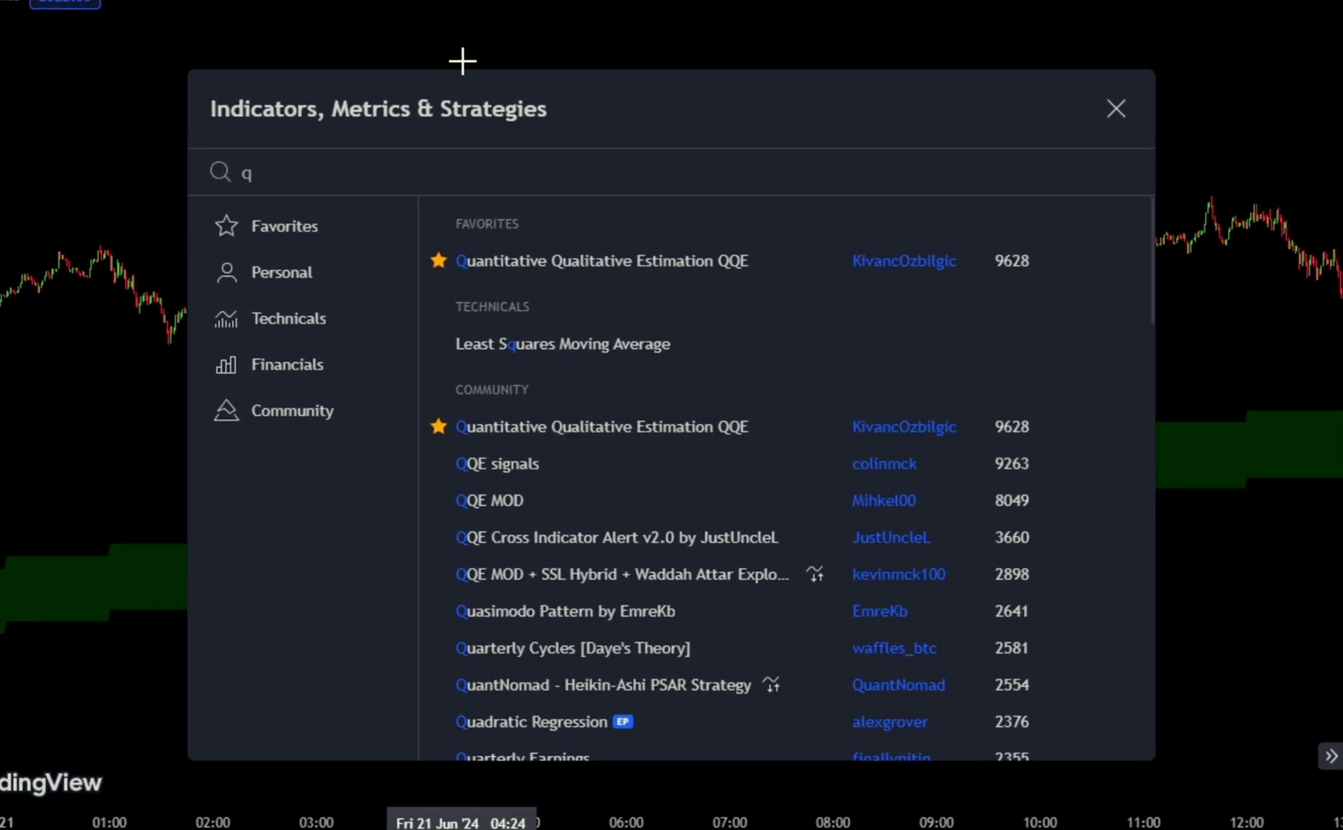
pyautogui.write('ua')
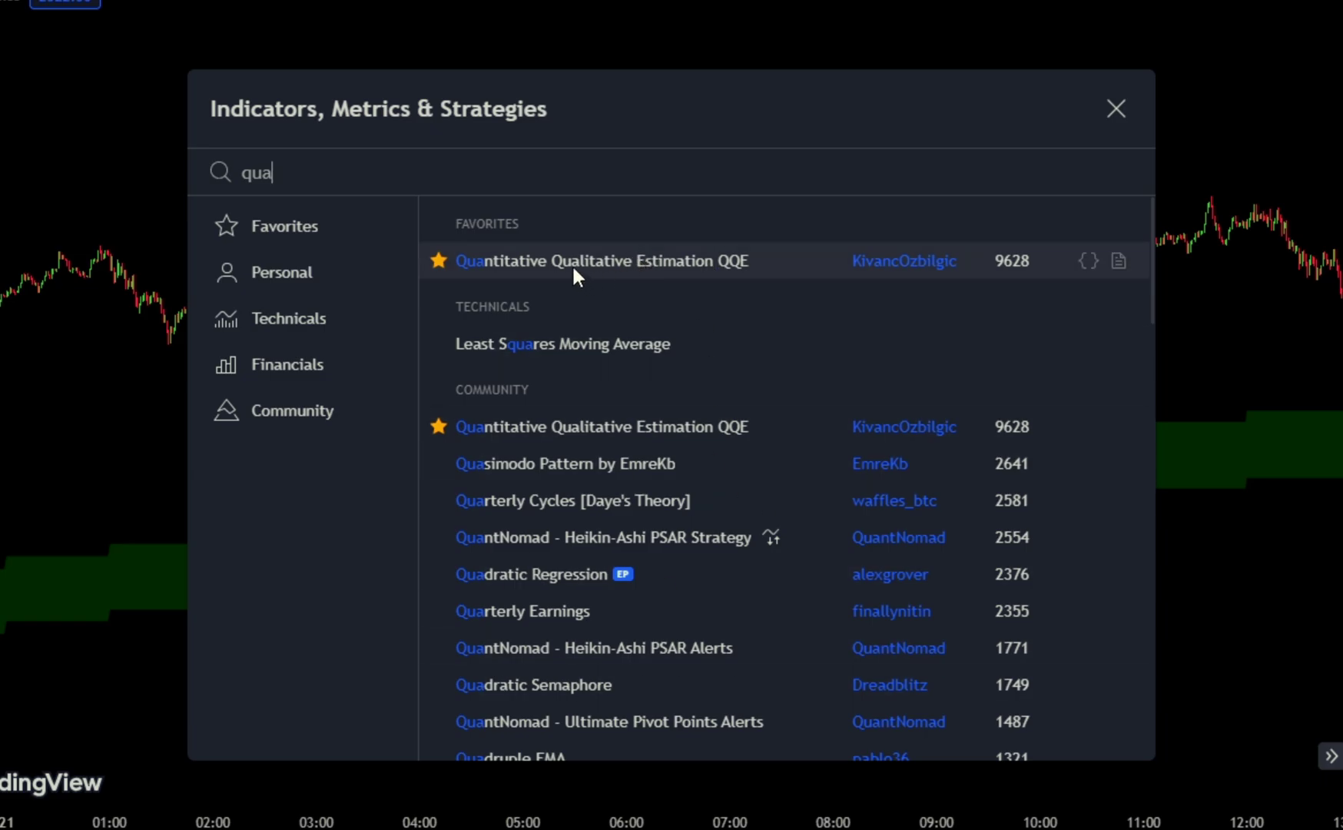
pyautogui.click(680, 268)
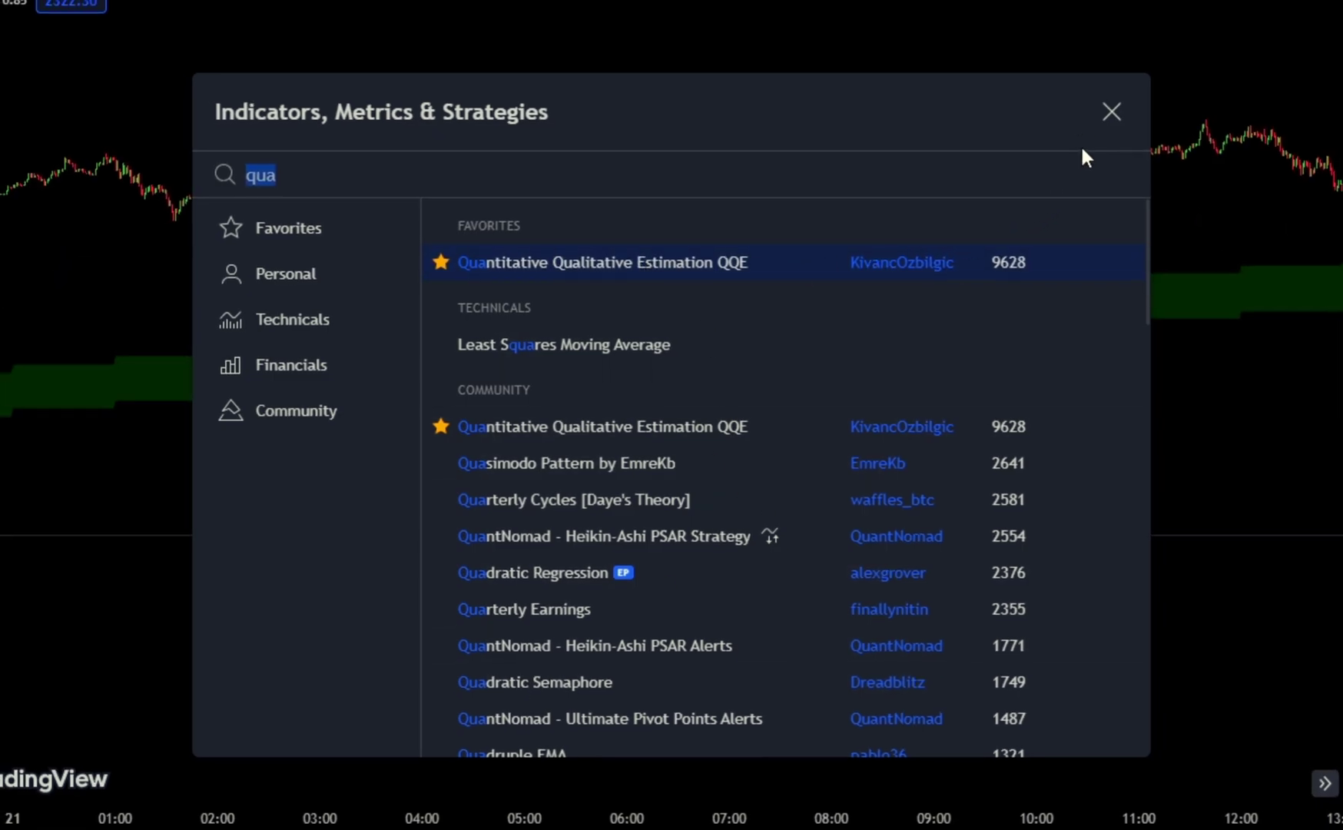
pyautogui.click(1111, 112)
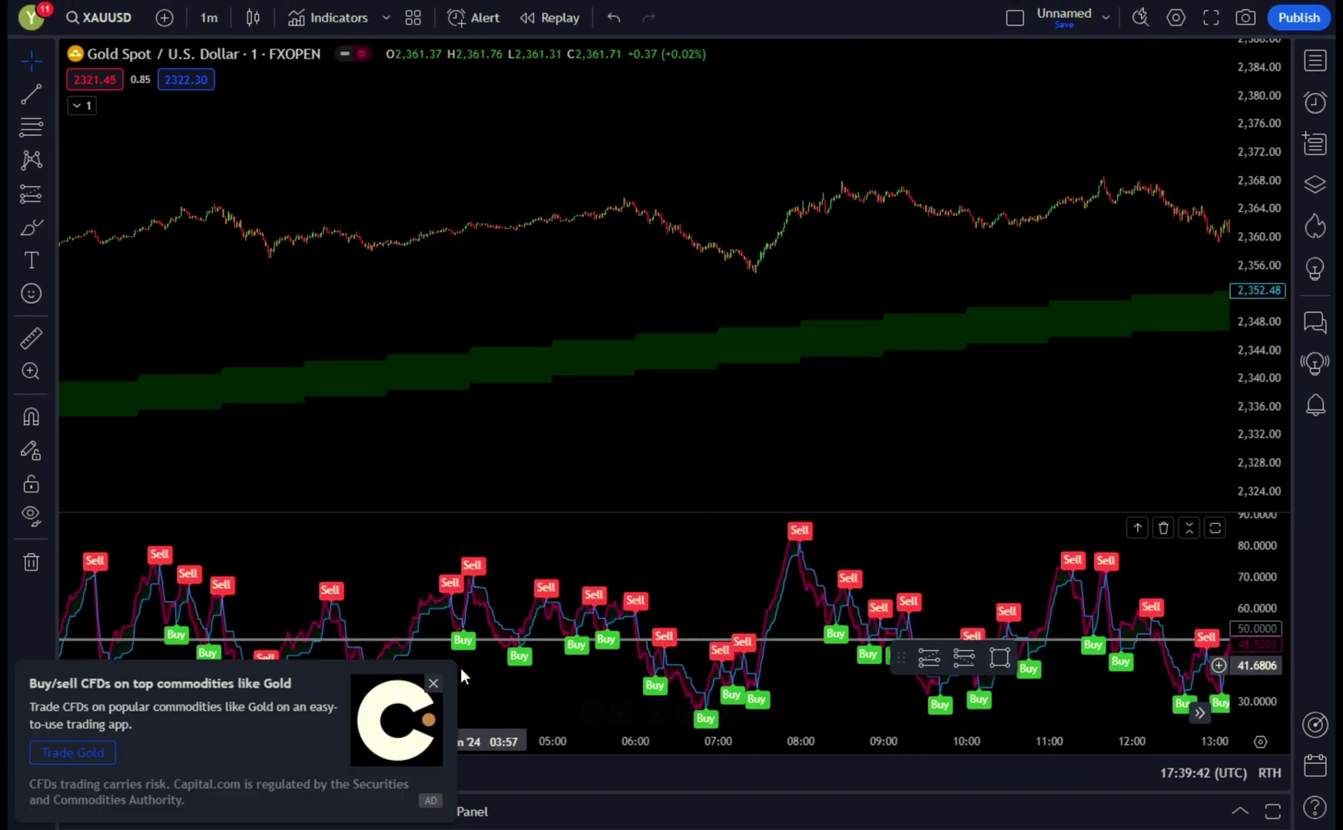
# Dismiss the gold advertisement popup and scroll toward the 19 June afternoon
pyautogui.click(433, 682)
pyautogui.scroll(5, 614, 434)
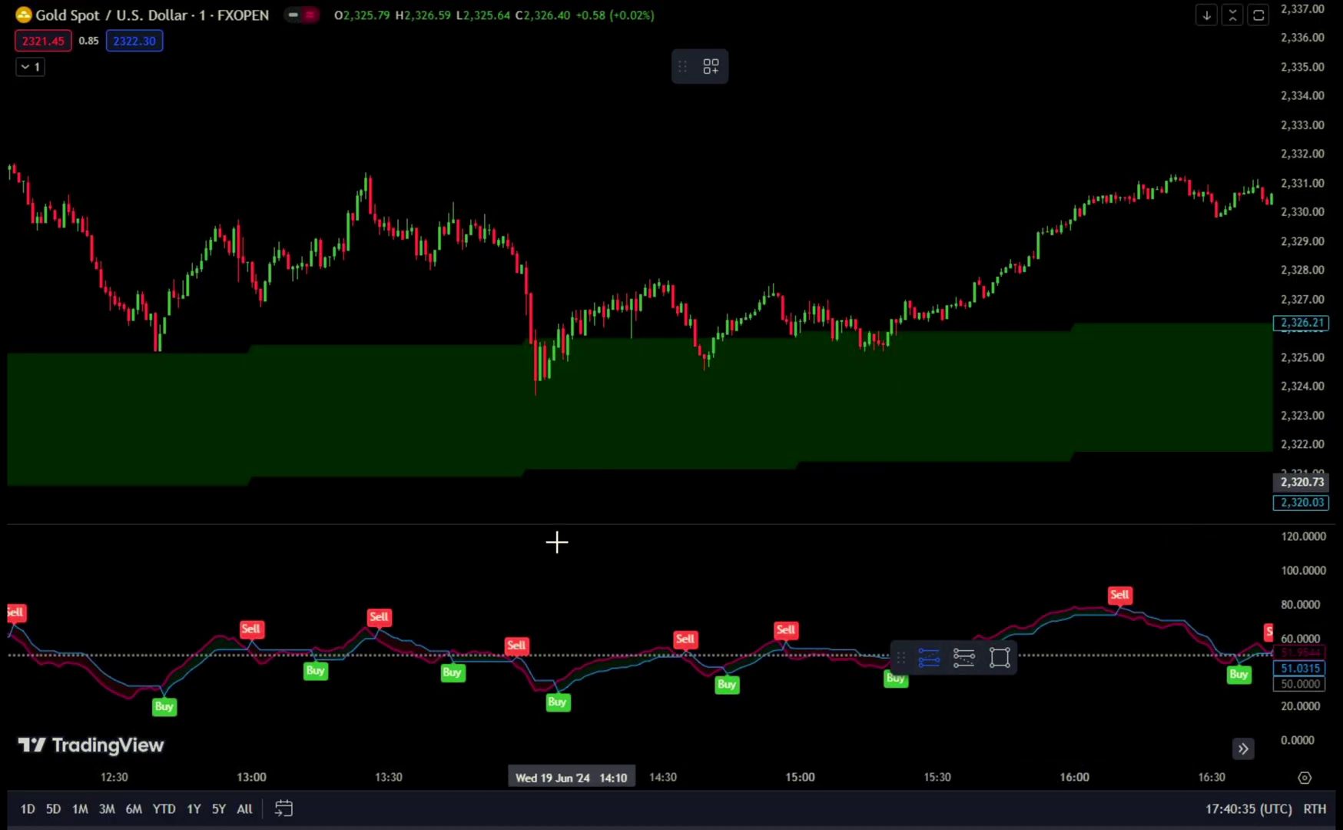
# Place a long position at the 19 June buy signal with a 3.11 target at 1.5 risk/reward
pyautogui.click(552, 344)
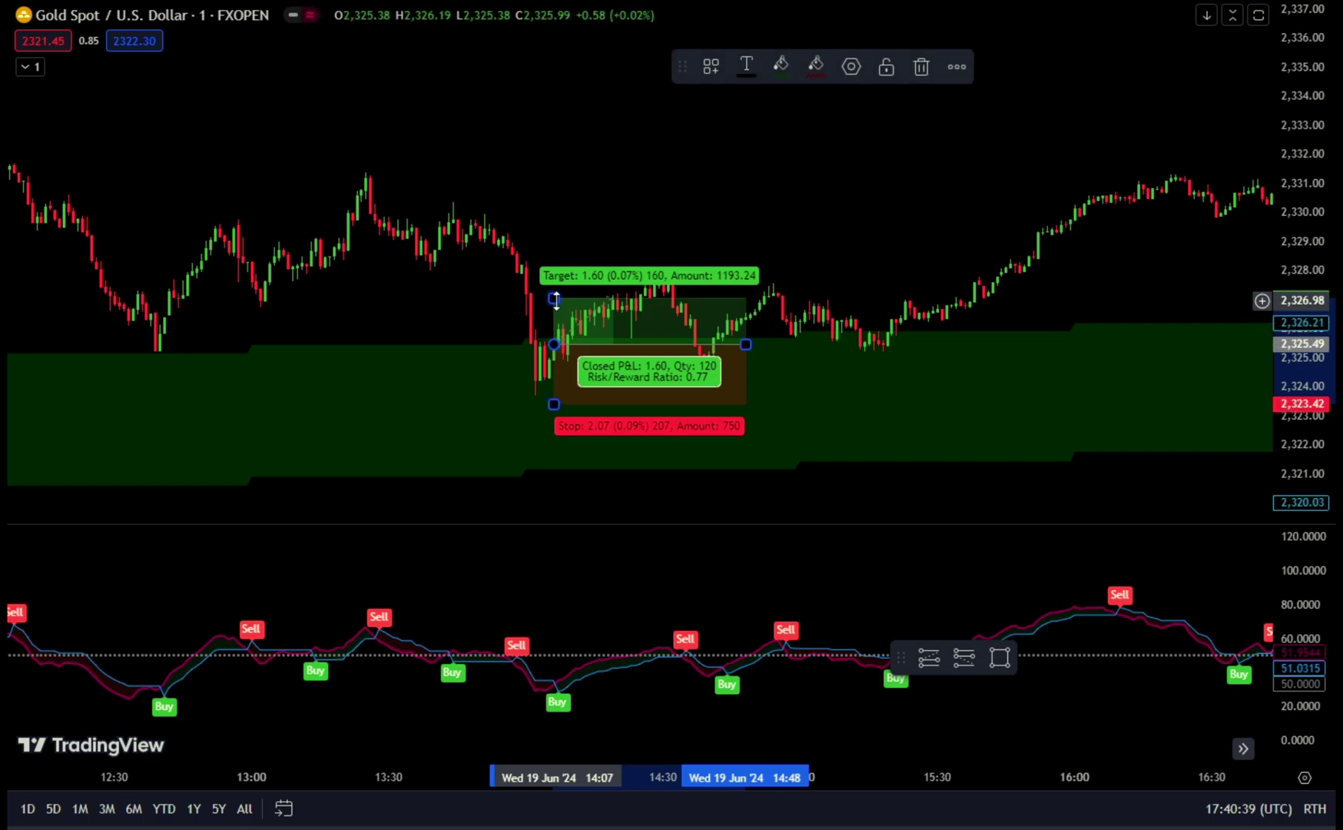
pyautogui.moveTo(553, 298); pyautogui.dragTo(559, 255)
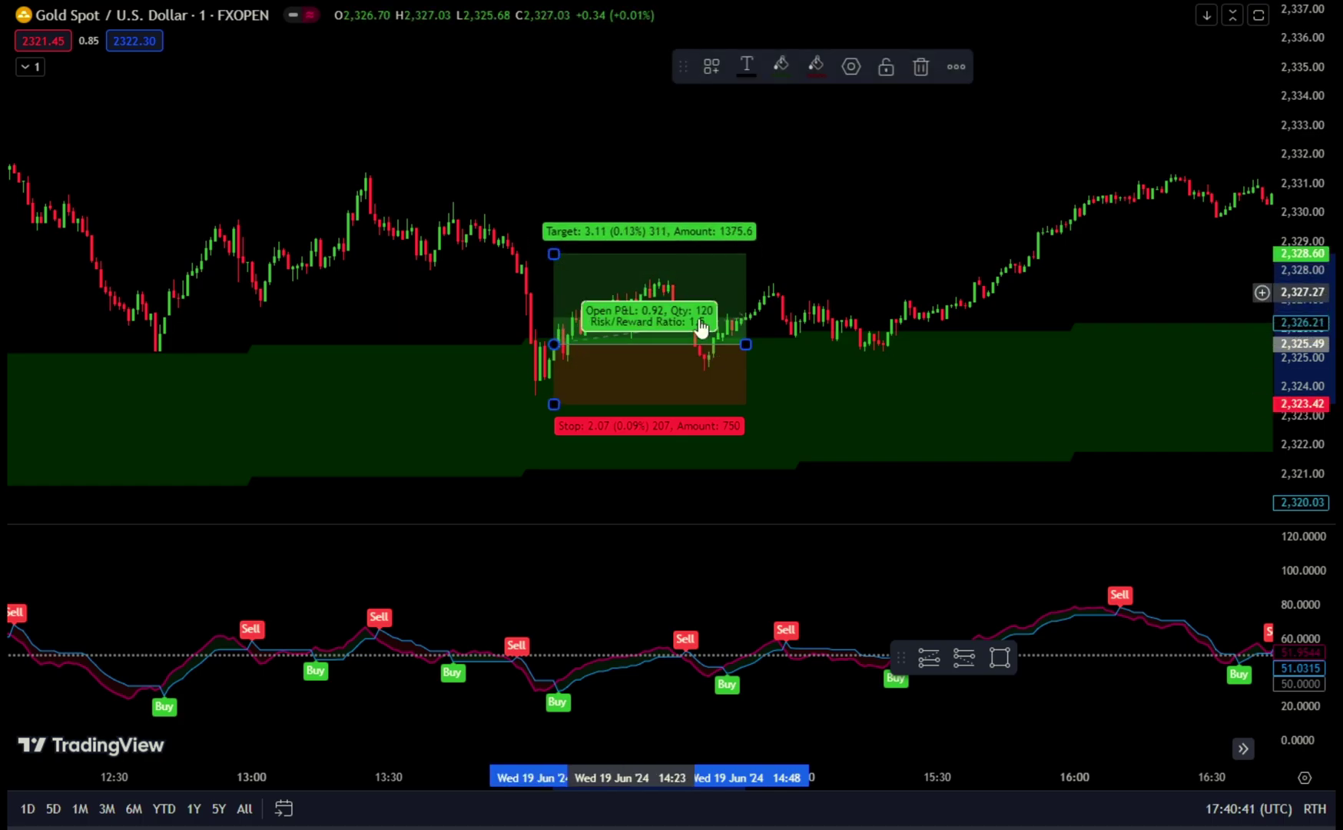
pyautogui.moveTo(745, 343); pyautogui.dragTo(1045, 343)
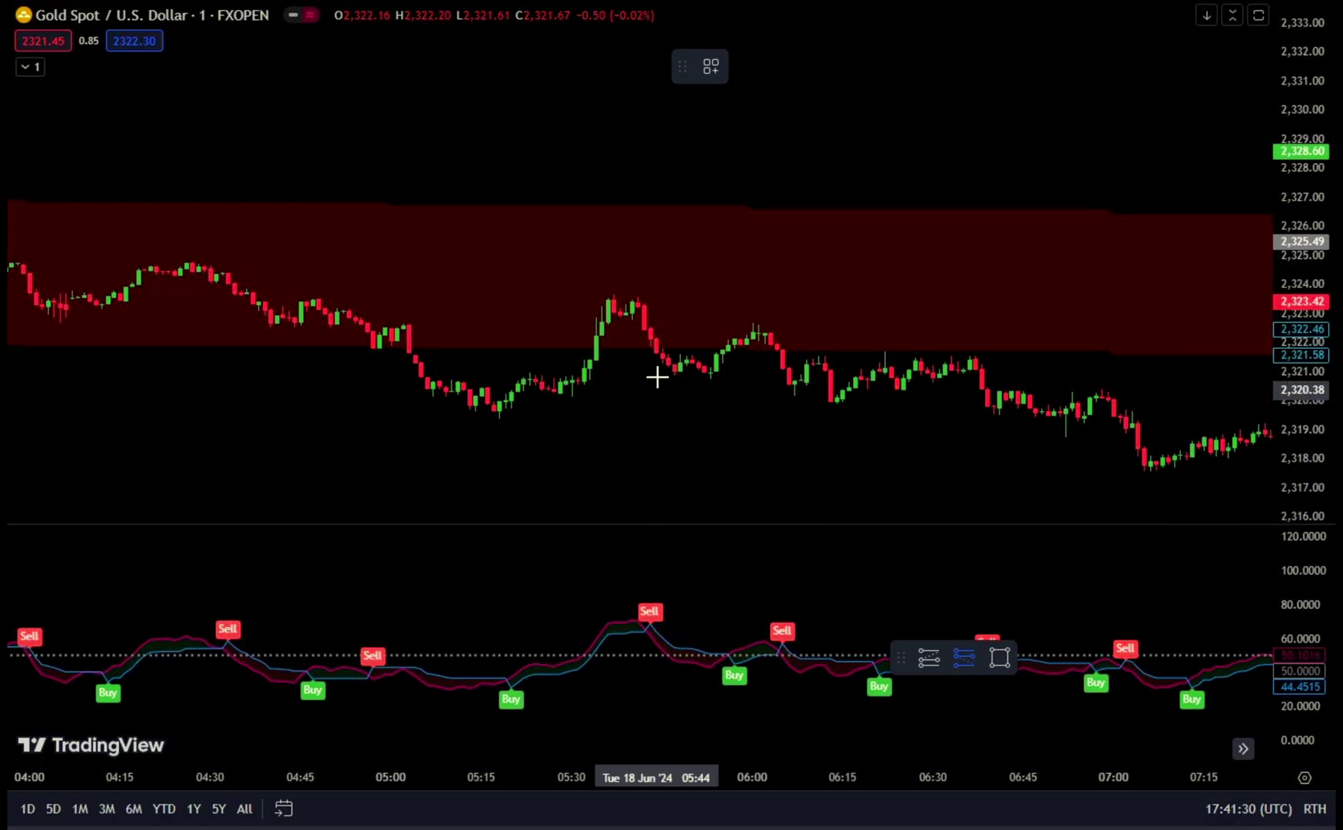
# Place a short position at the 18 June 05:45 sell signal with its stop at 2.54
pyautogui.click(662, 359)
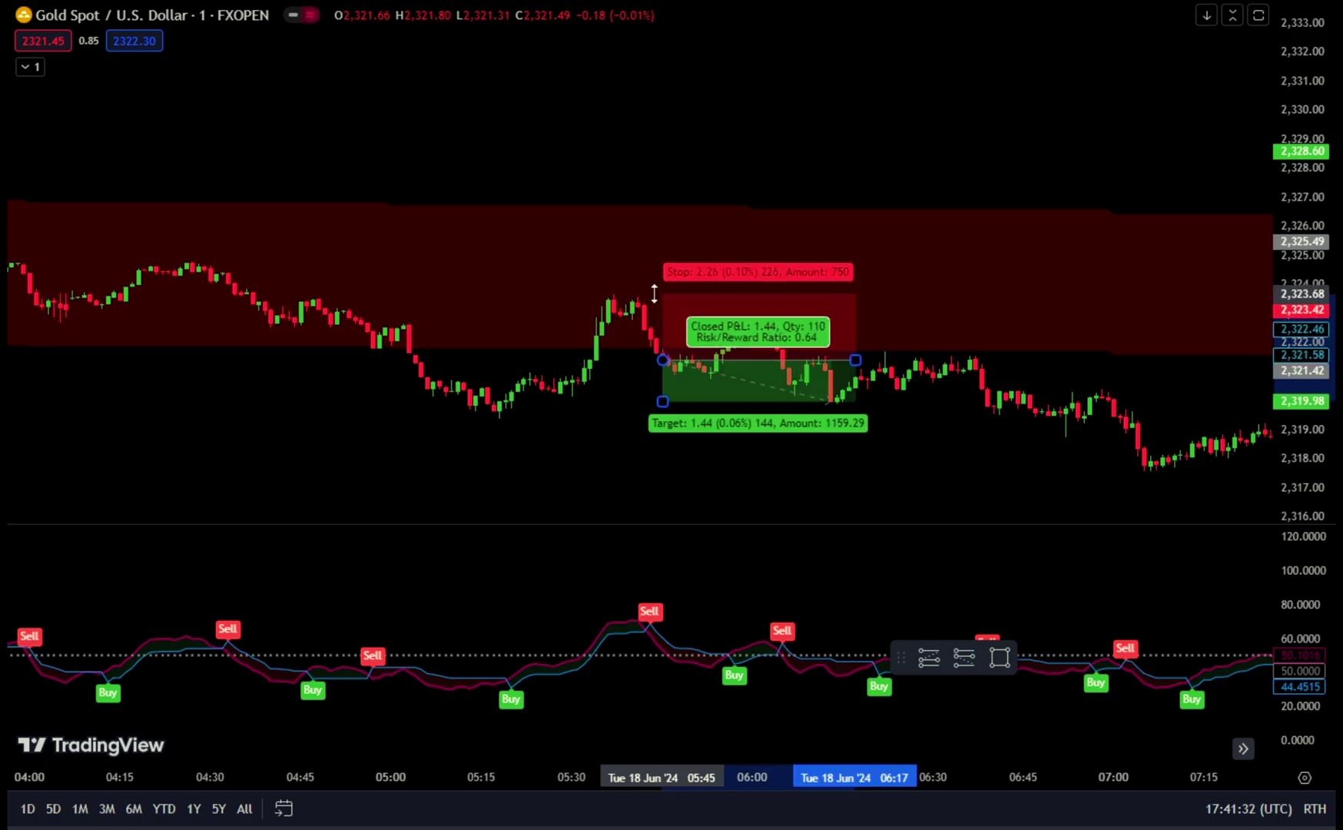
pyautogui.moveTo(639, 290); pyautogui.dragTo(639, 286)
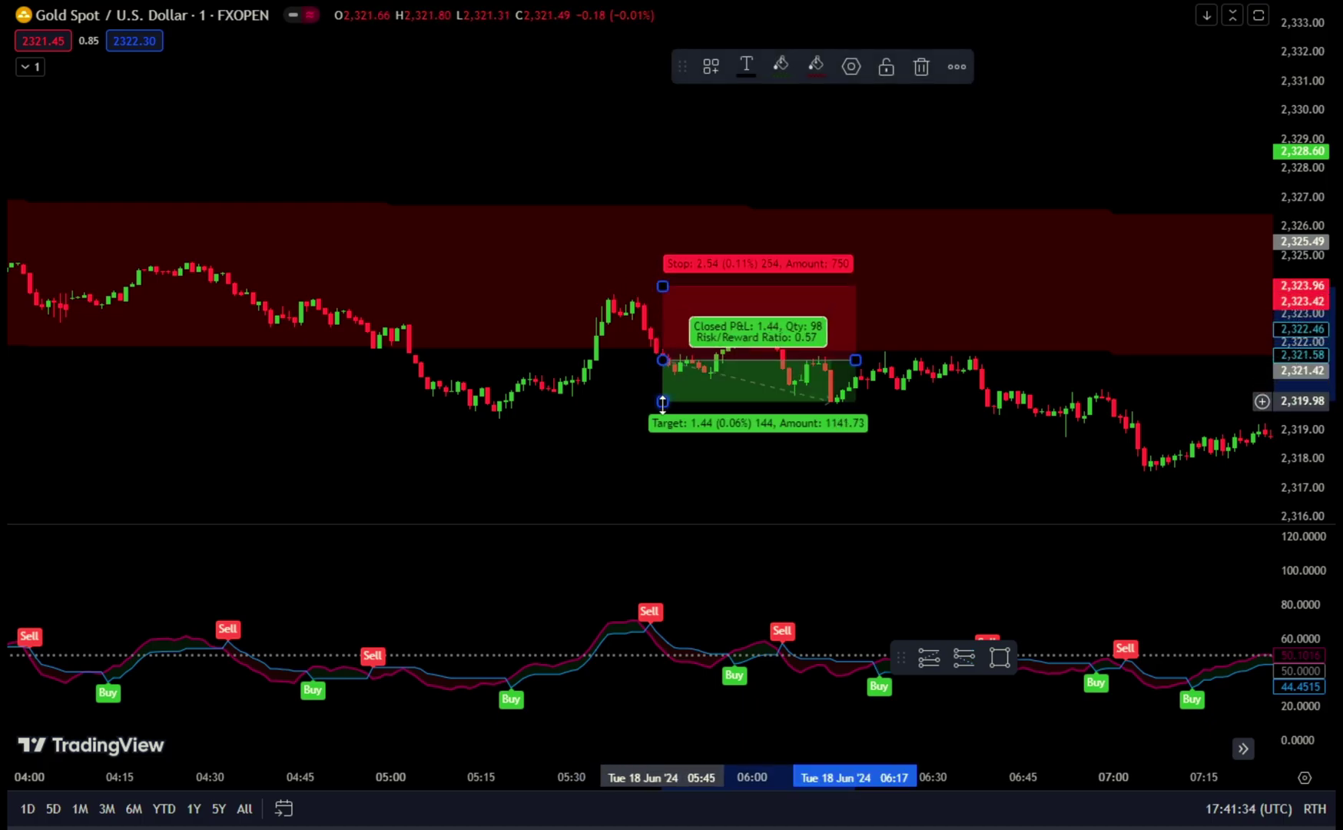